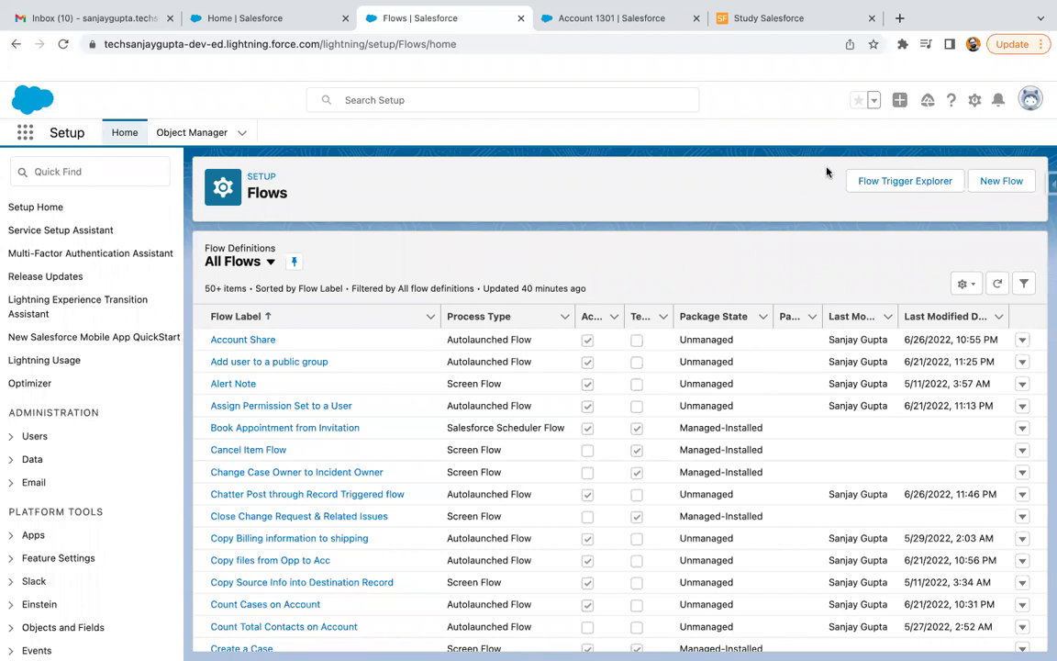
# - Check the logged-in account, then find and mark its System Administrator entry in Setup's Users list
pyautogui.click(1028, 102)
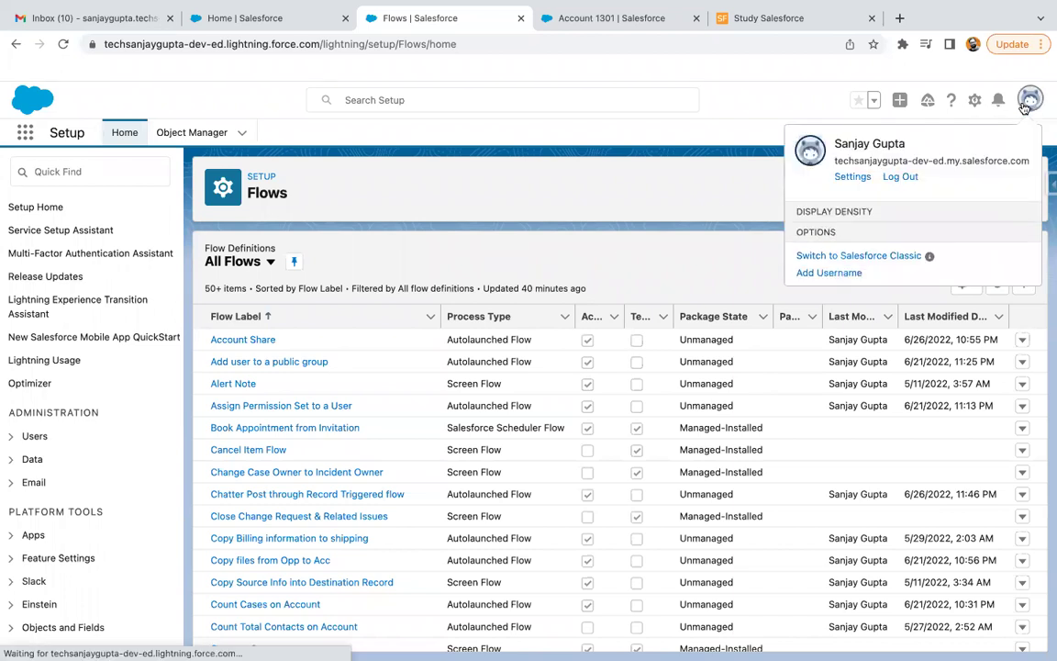
pyautogui.click(646, 177)
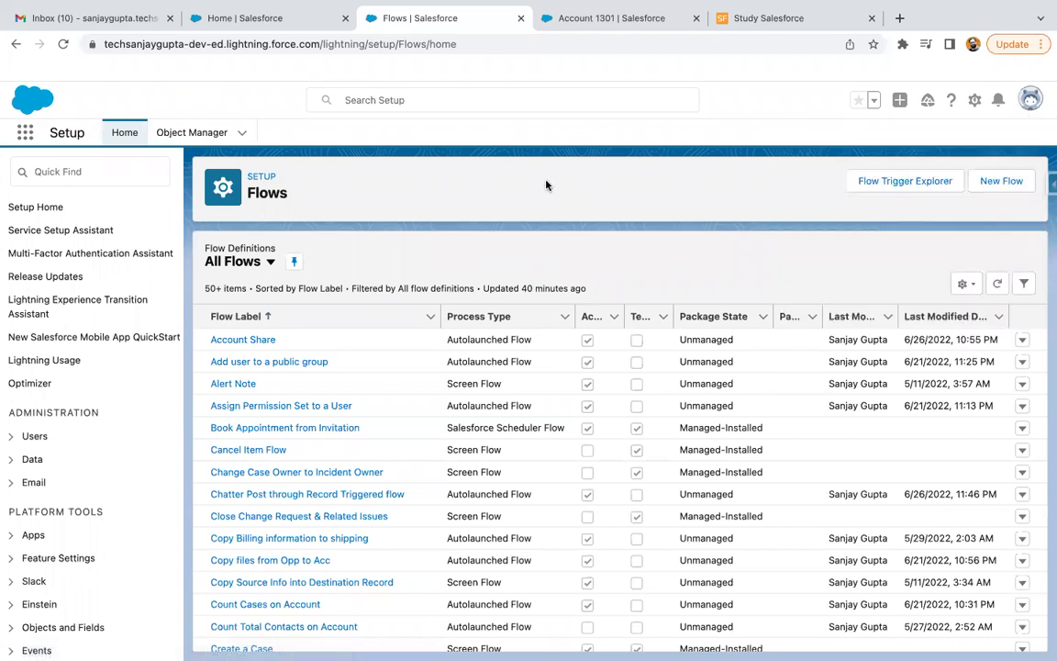
pyautogui.click(260, 18)
pyautogui.click(89, 162)
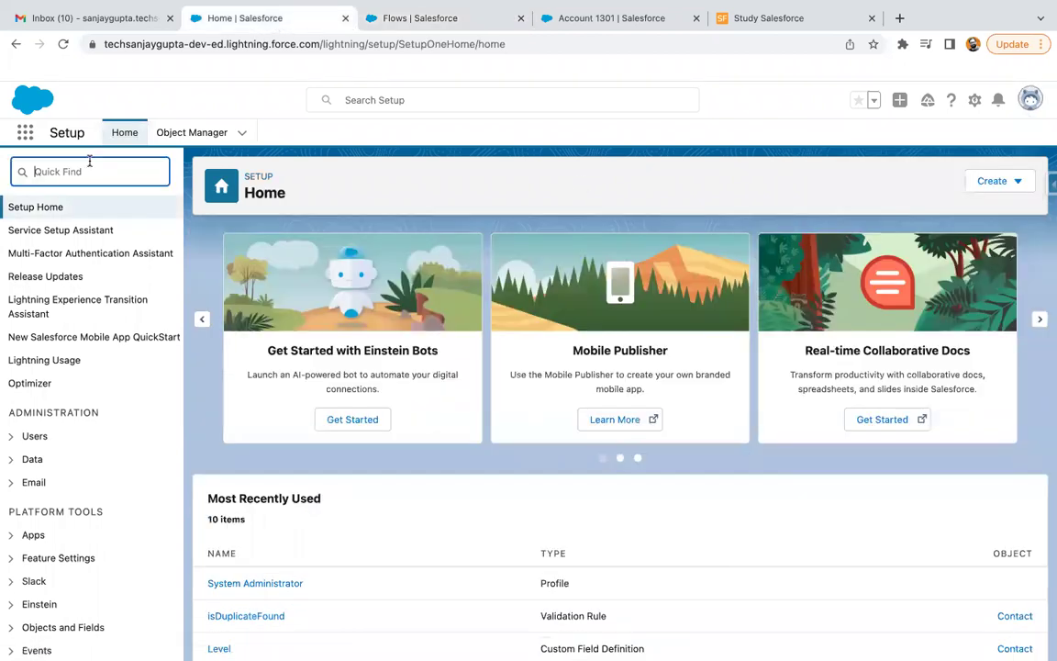
pyautogui.write('user')
pyautogui.click(53, 392)
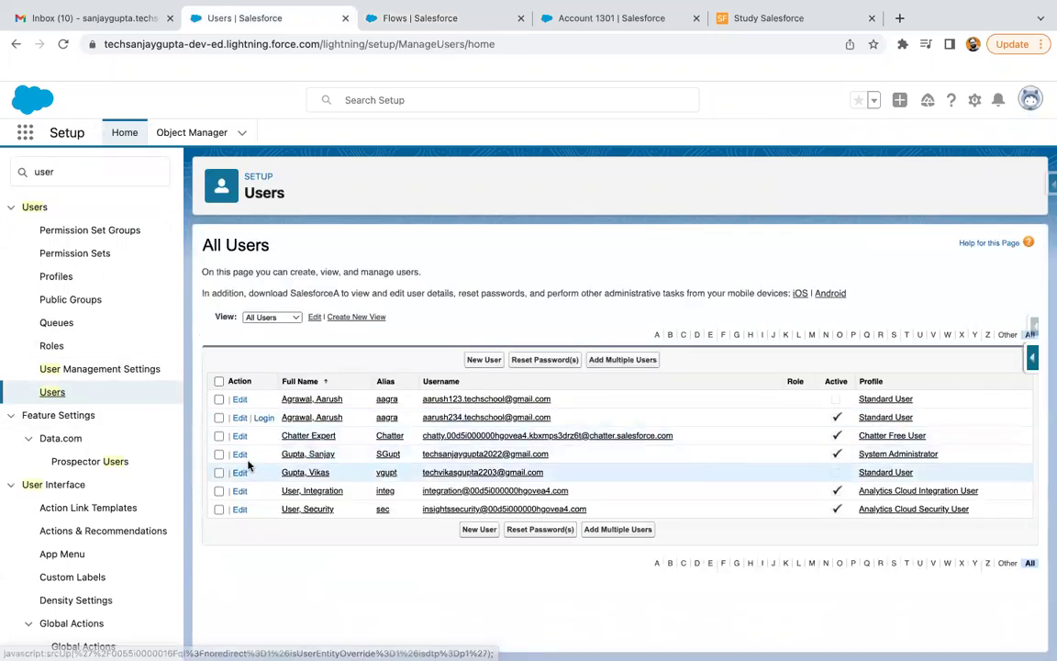
pyautogui.click(218, 454)
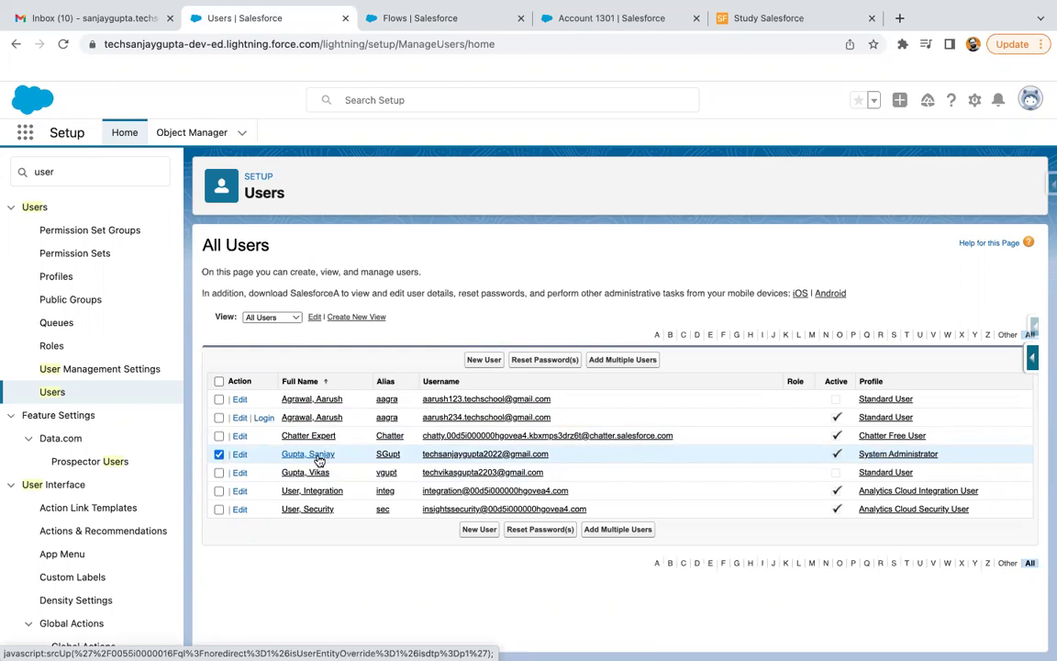
# - Open the "Add user to a public group" flow and examine its debug path choices and the "Run flow as another user" option's info
pyautogui.click(459, 18)
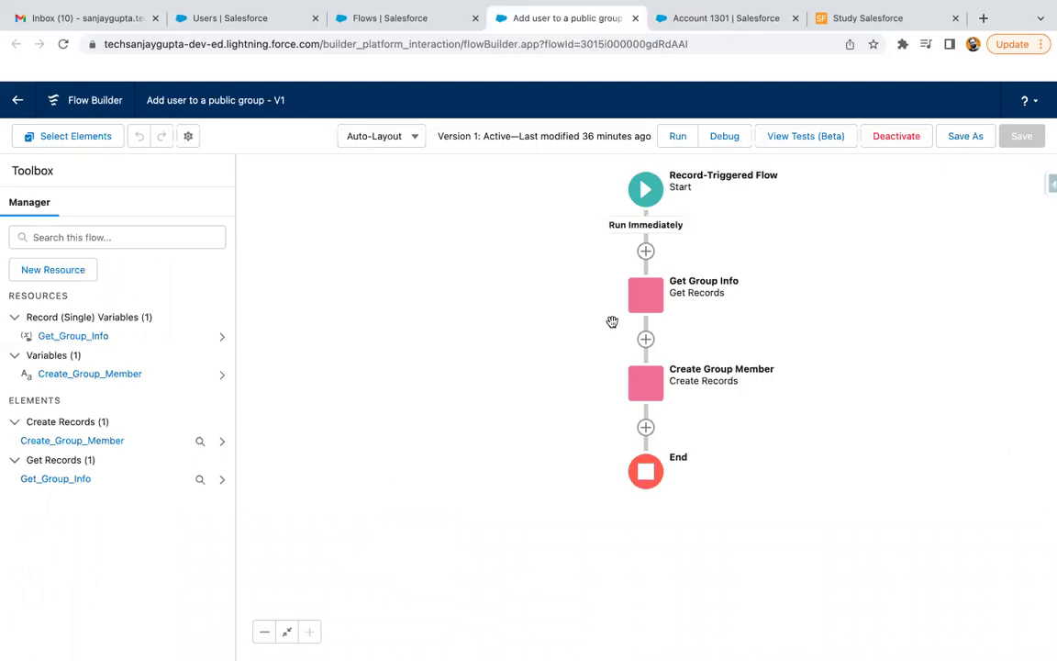
pyautogui.click(724, 135)
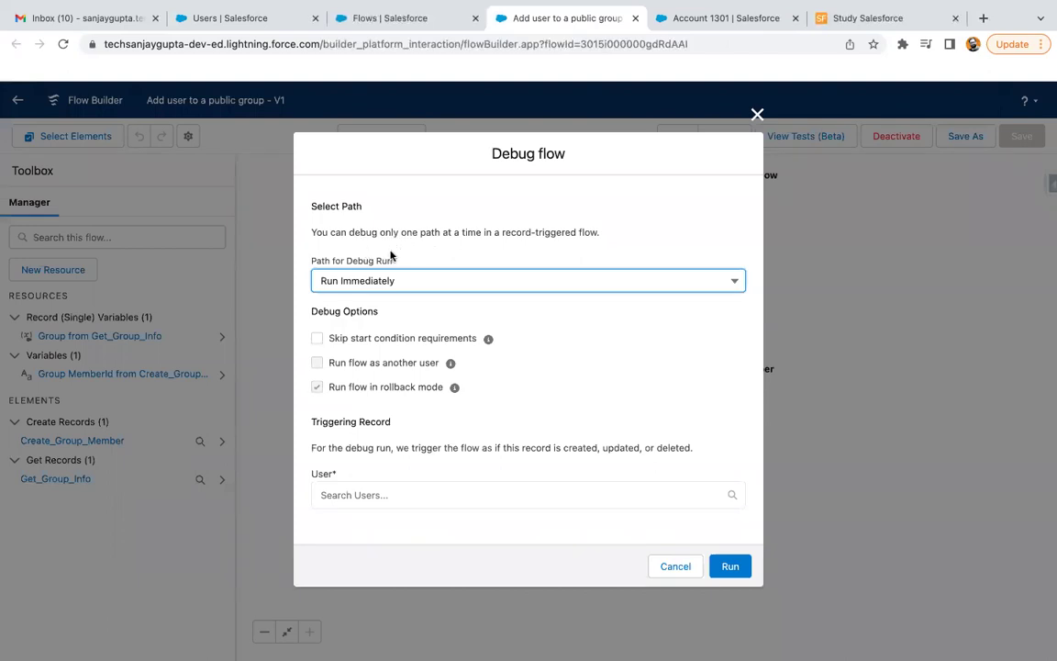
pyautogui.click(378, 283)
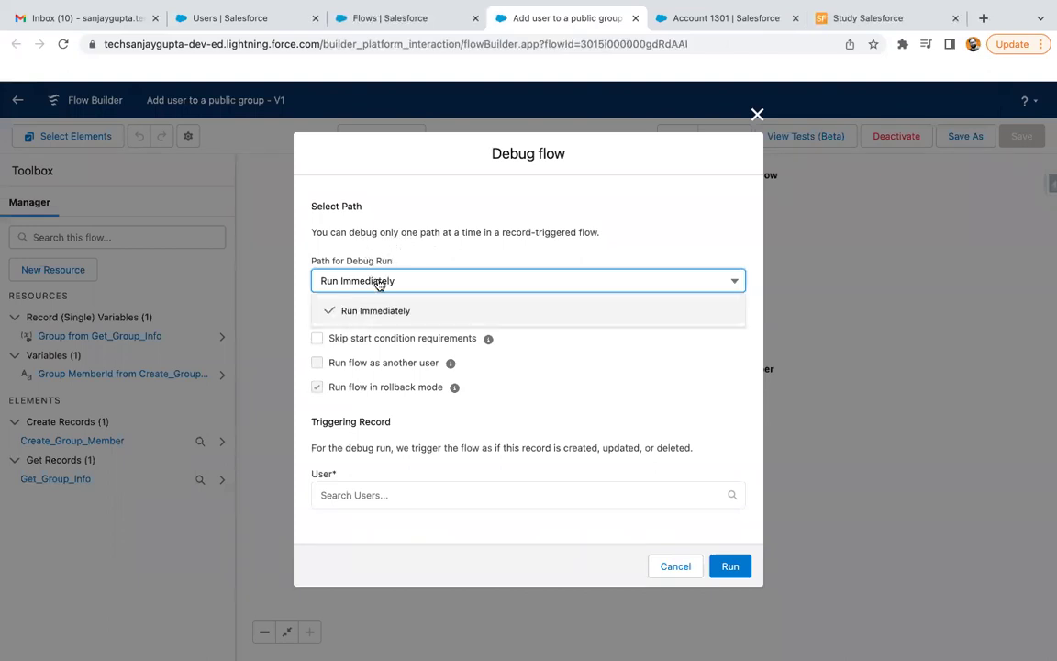
pyautogui.click(409, 256)
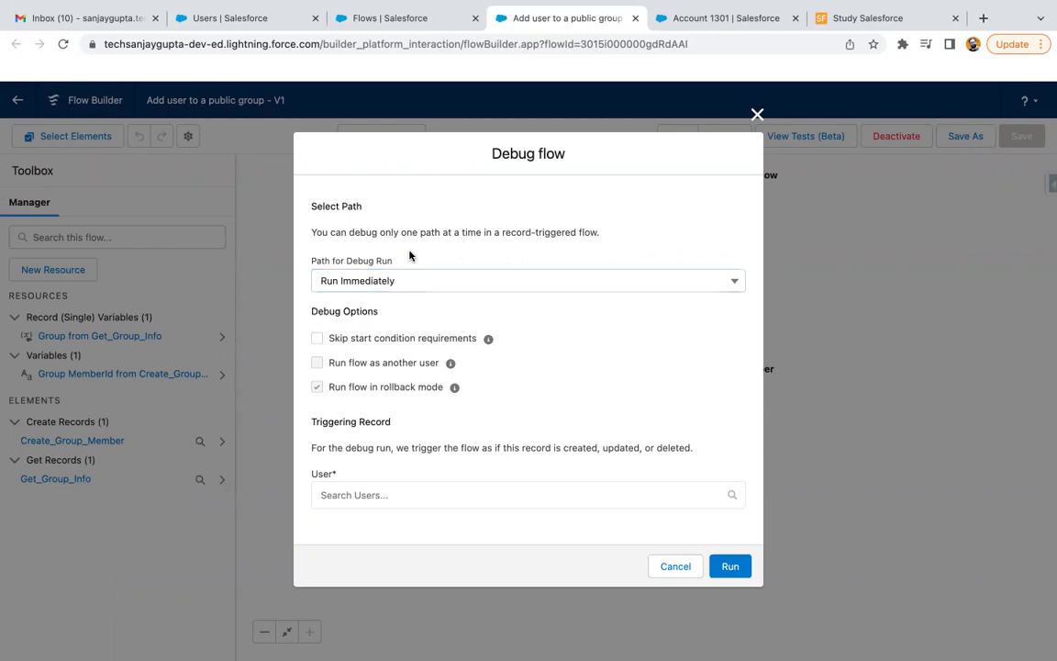
pyautogui.click(389, 279)
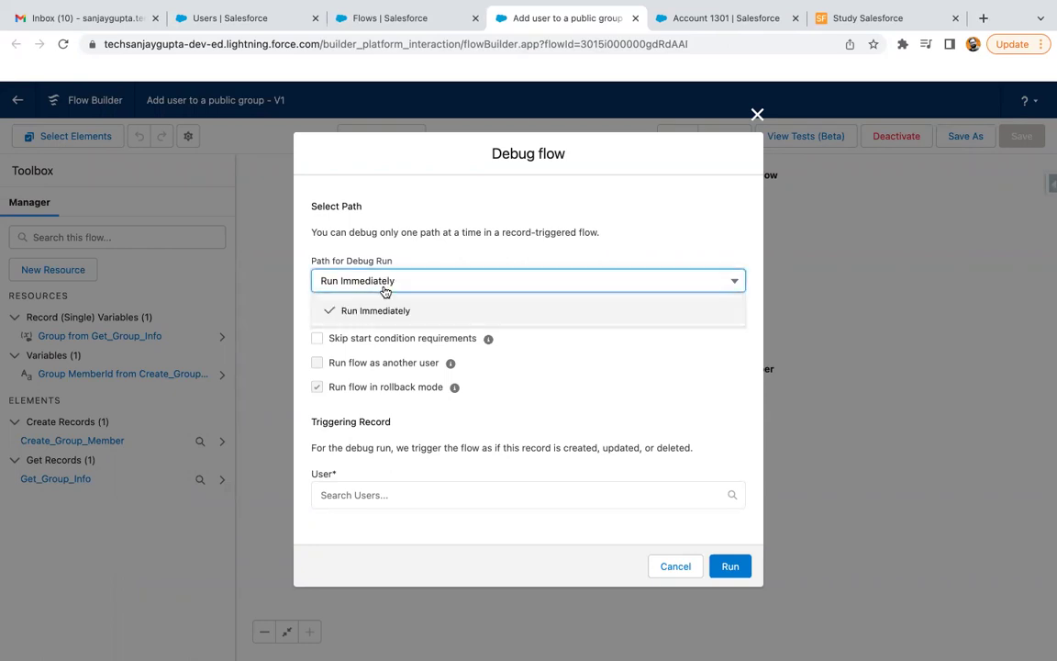
pyautogui.click(407, 259)
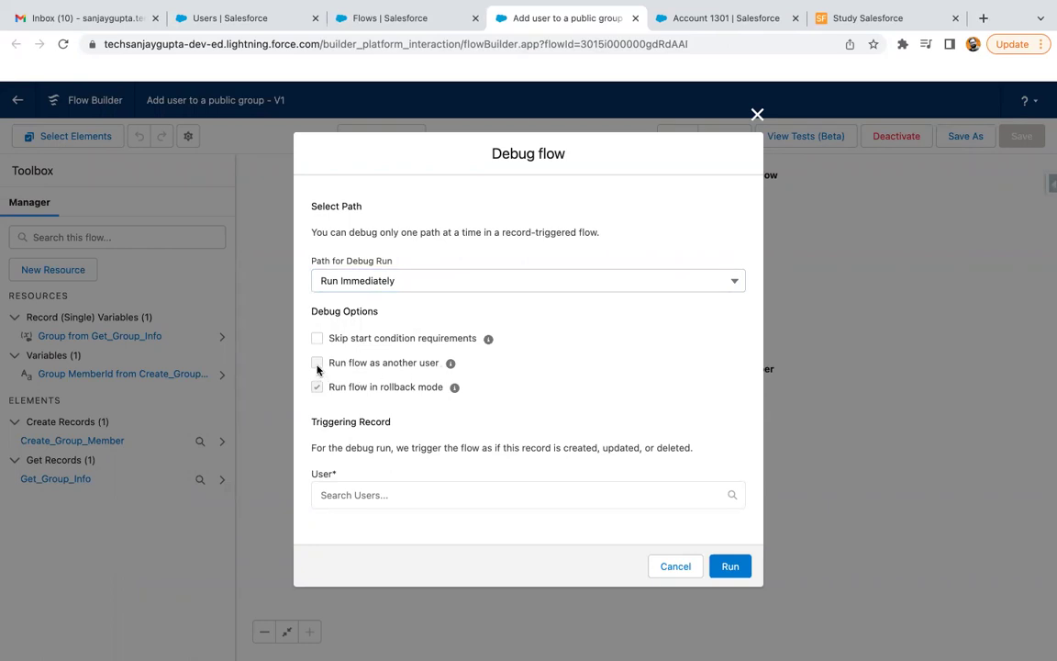
pyautogui.moveTo(453, 366)
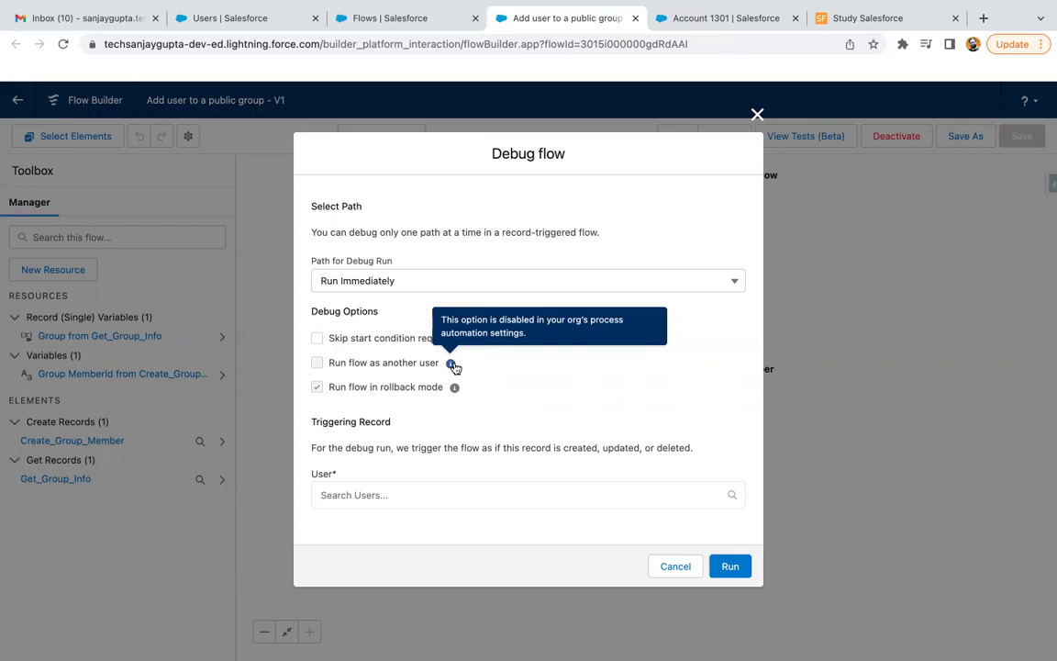
# - Search Setup for "process auto" and open Process Automation Settings
pyautogui.click(250, 20)
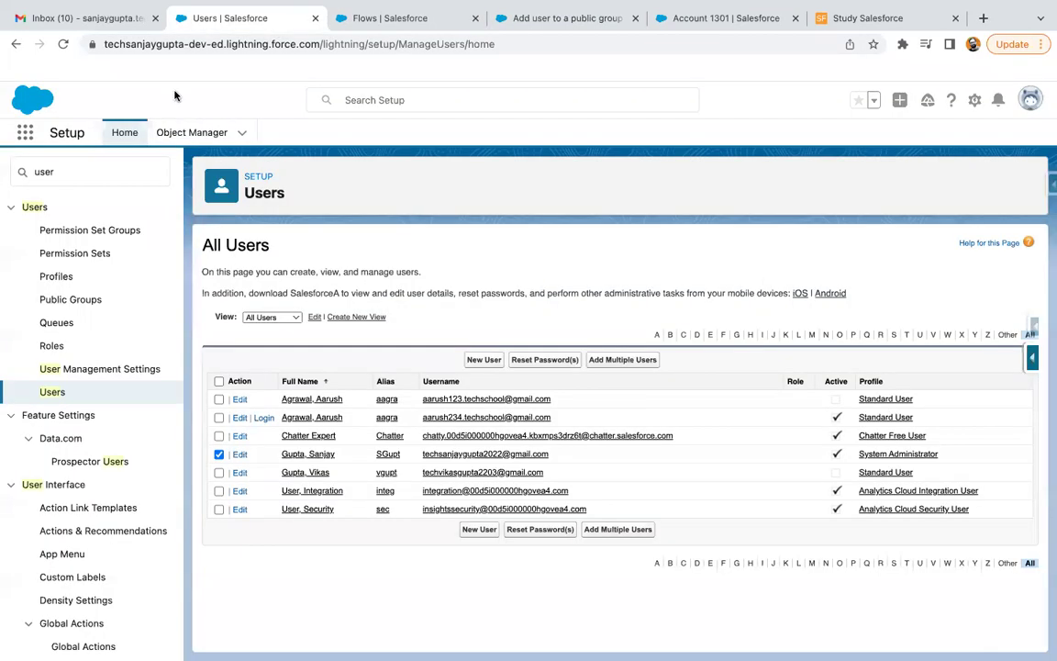
pyautogui.tripleClick(96, 171)
pyautogui.write('process')
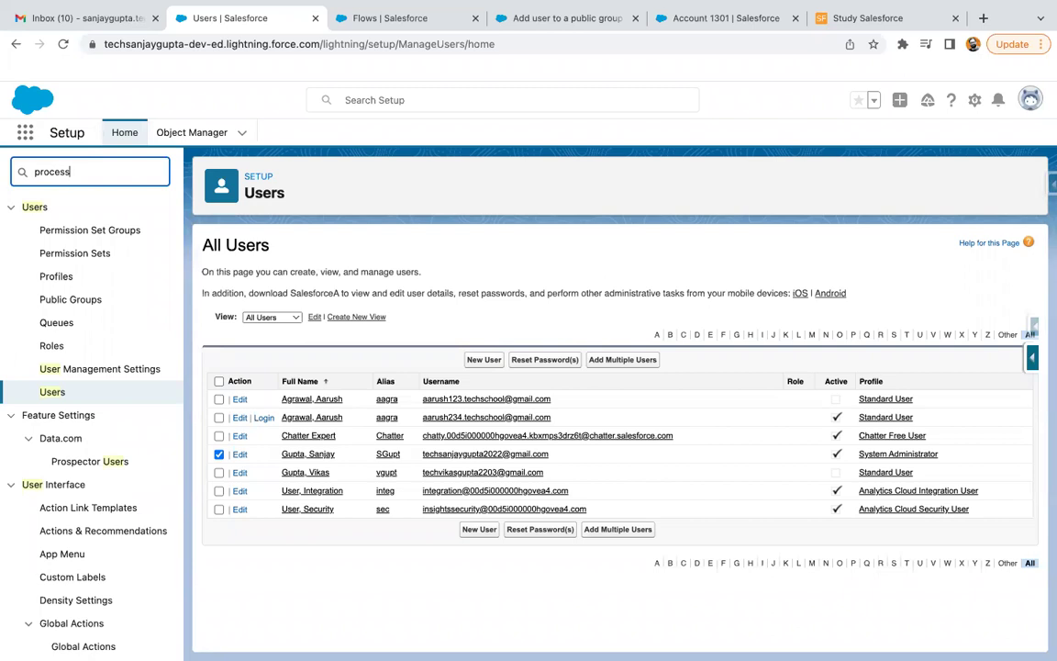
pyautogui.write(' auto')
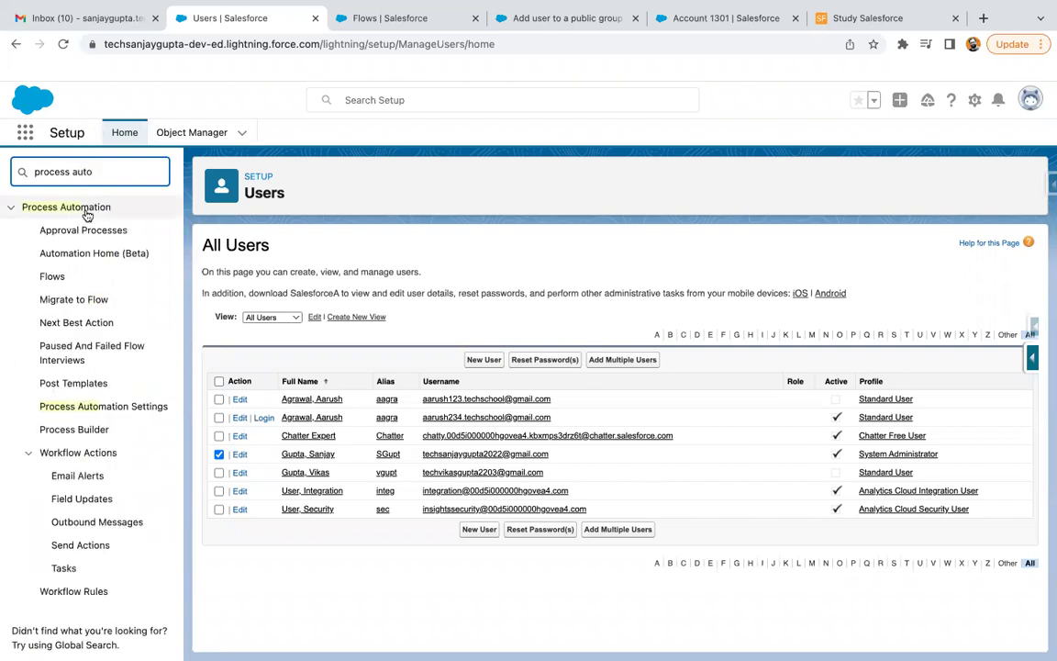
pyautogui.click(83, 405)
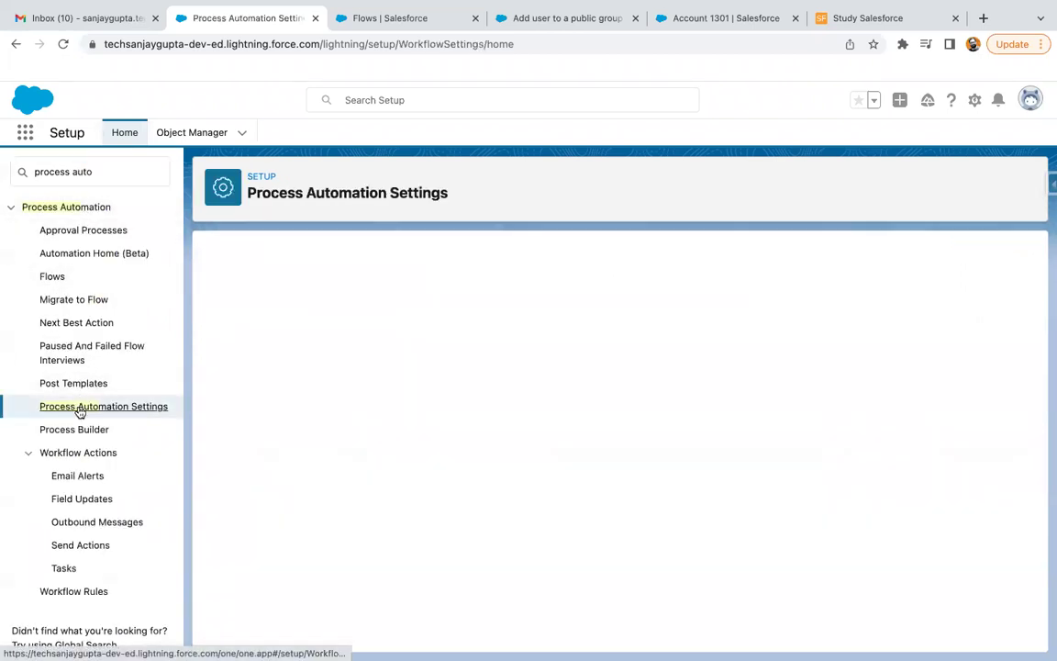
# - Enable "Let admins debug flows as other users" in Process Automation Settings and save the change
pyautogui.scroll(-5, 418, 369)
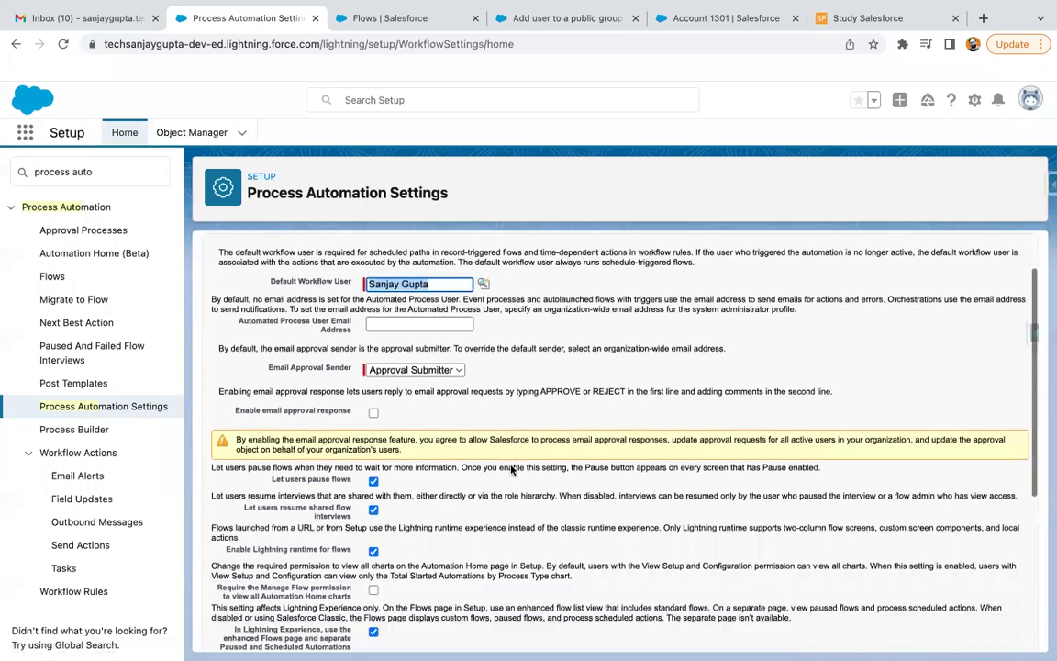
pyautogui.scroll(-2, 392, 353)
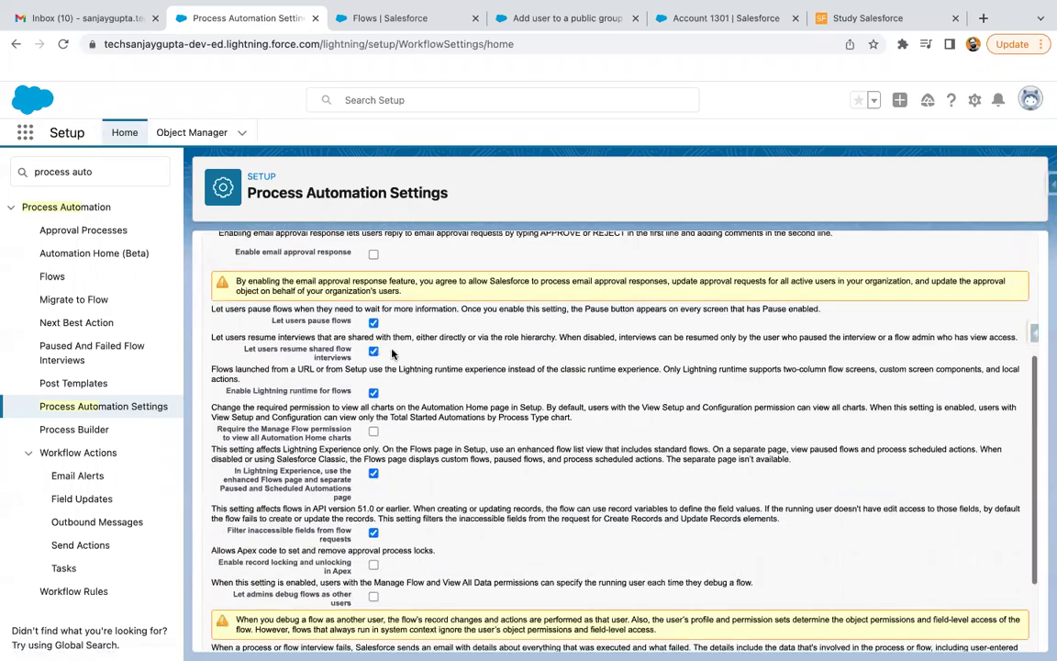
pyautogui.scroll(-2, 392, 354)
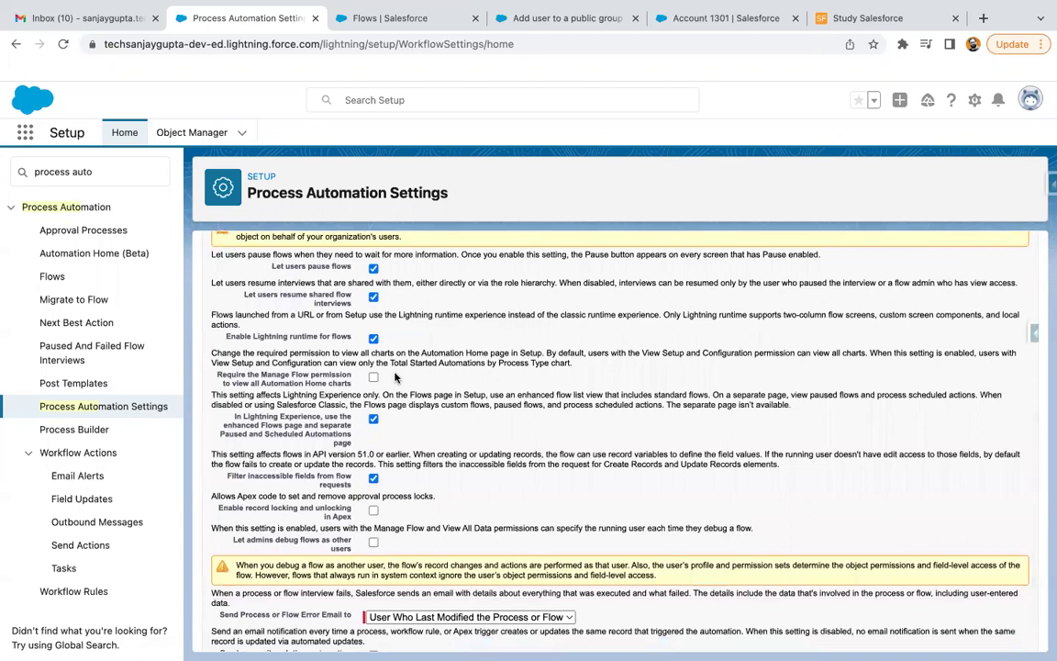
pyautogui.scroll(-1, 397, 378)
pyautogui.scroll(-1, 396, 378)
pyautogui.scroll(-1, 391, 441)
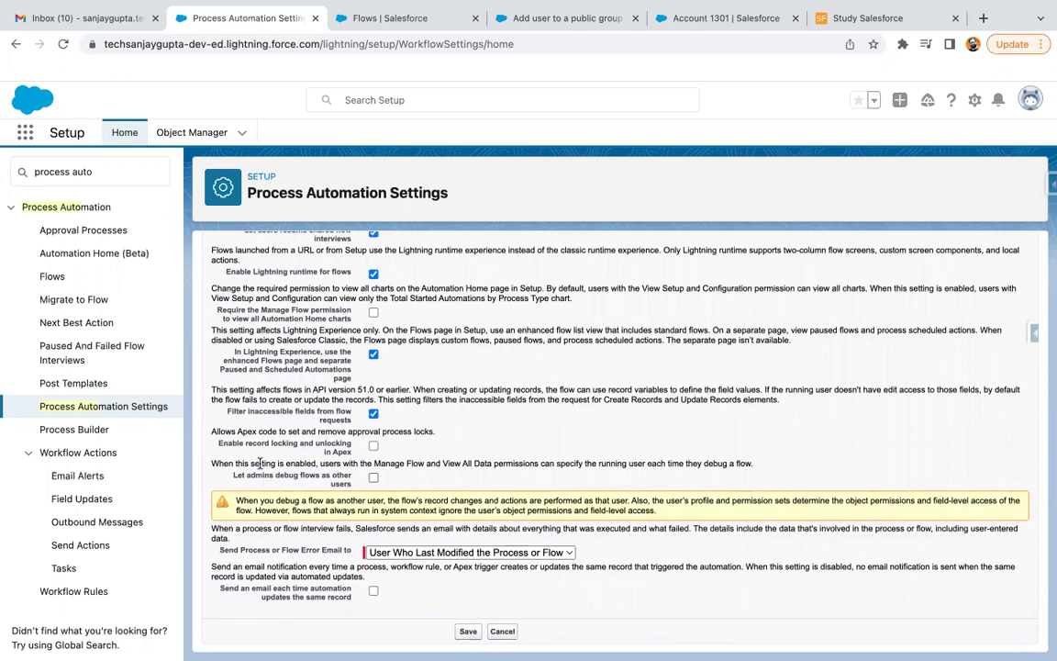
pyautogui.scroll(2, 266, 481)
pyautogui.scroll(3, 278, 500)
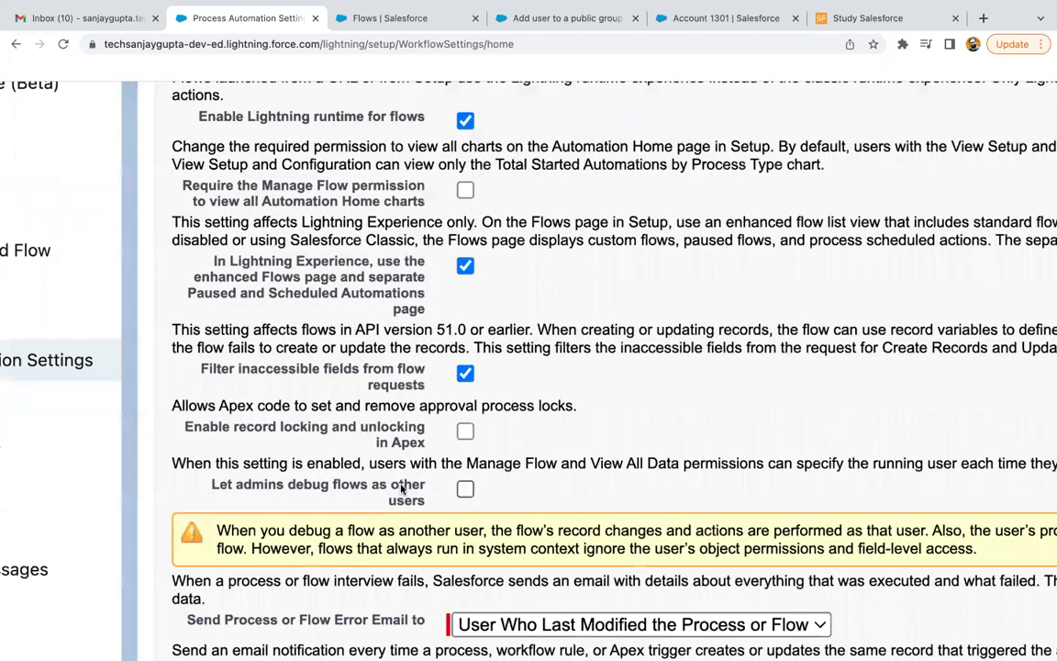
pyautogui.click(465, 489)
pyautogui.scroll(-3, 573, 562)
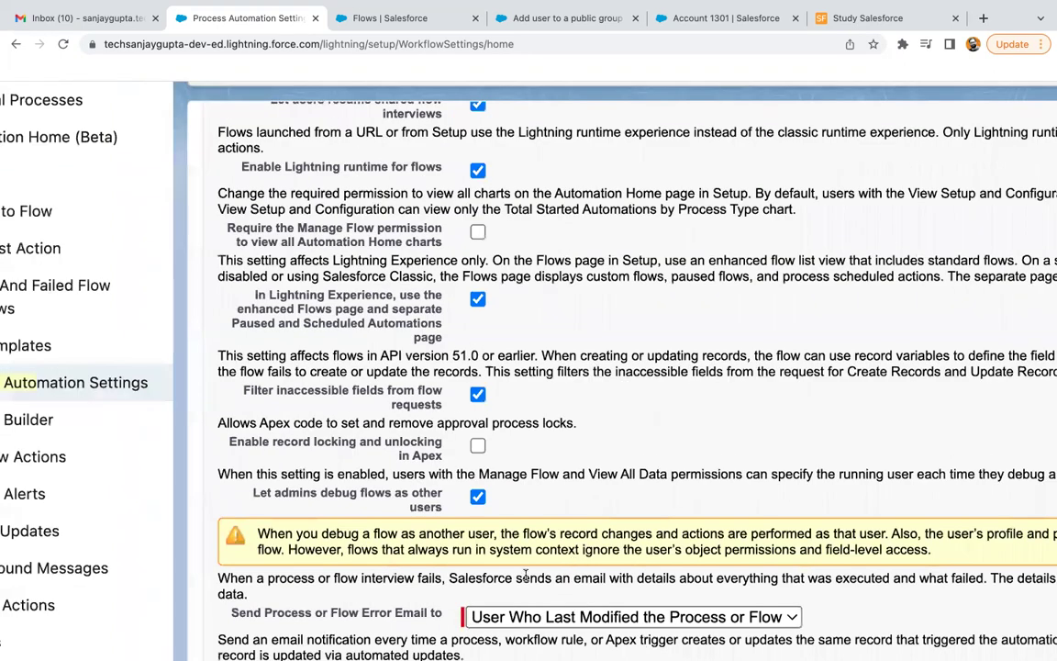
pyautogui.scroll(-3, 467, 632)
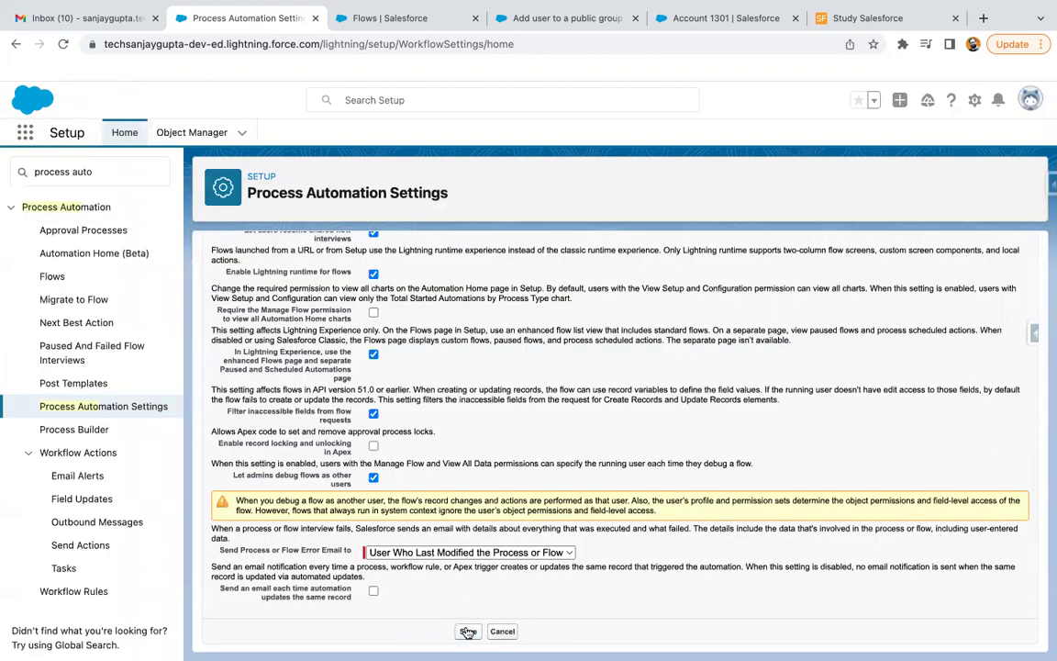
pyautogui.click(467, 631)
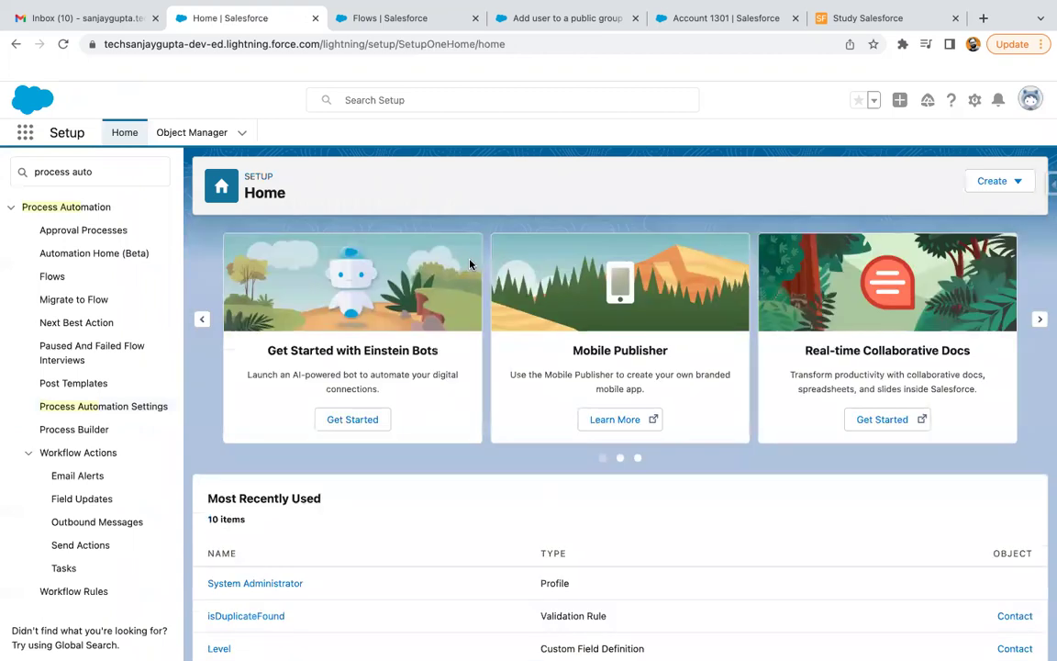
# - Reload the "Add user to a public group" flow, reopen its debug setup and enable "Run flow as another user"
pyautogui.click(539, 18)
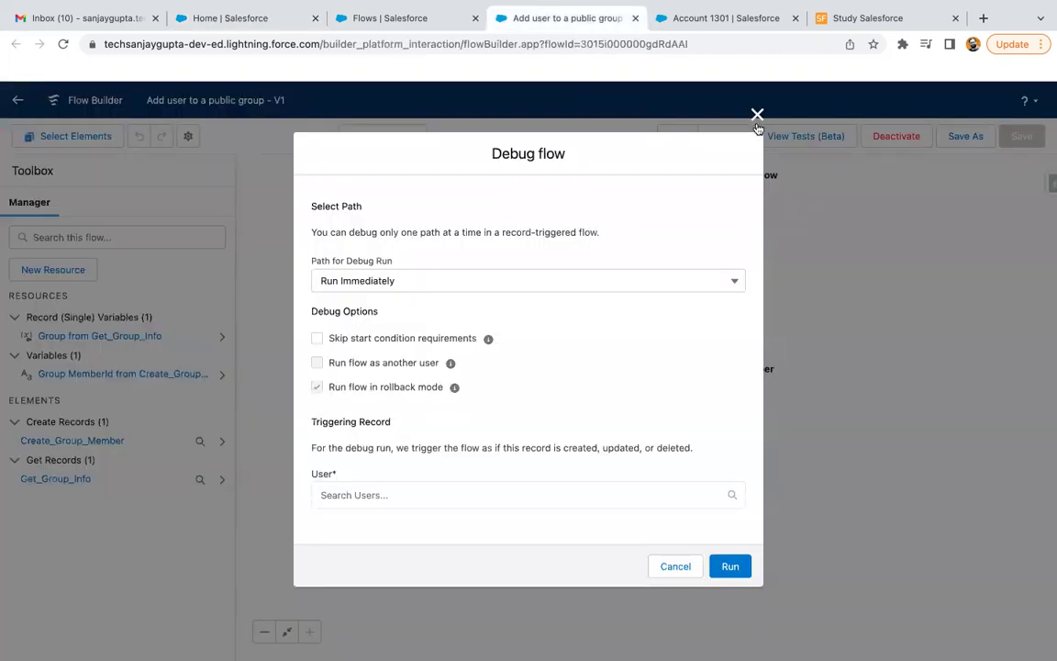
pyautogui.click(757, 114)
pyautogui.click(63, 46)
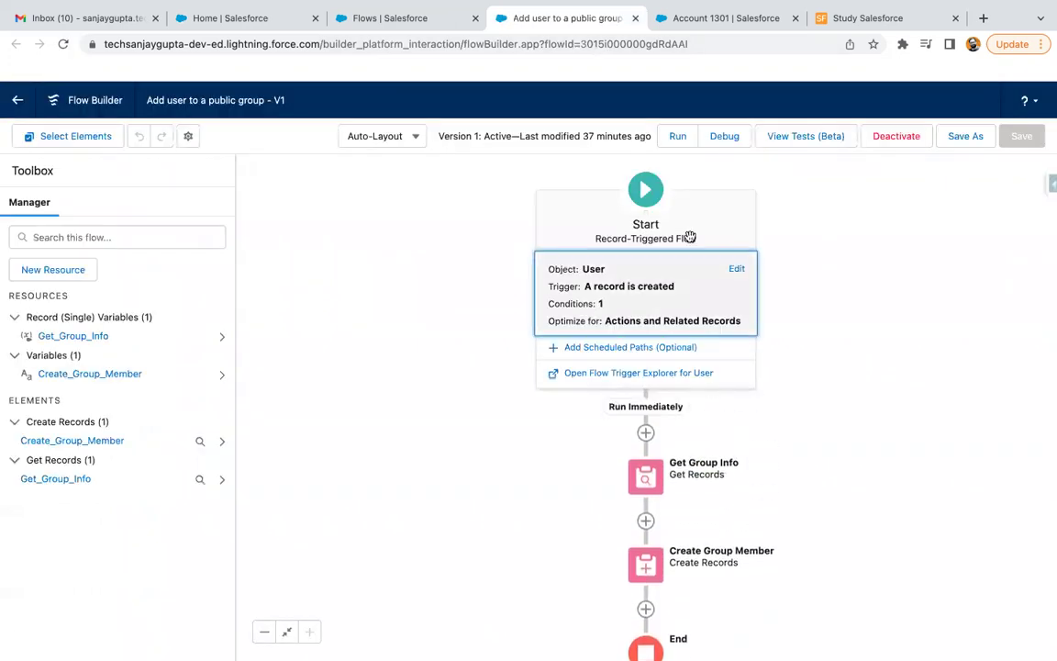
pyautogui.click(724, 138)
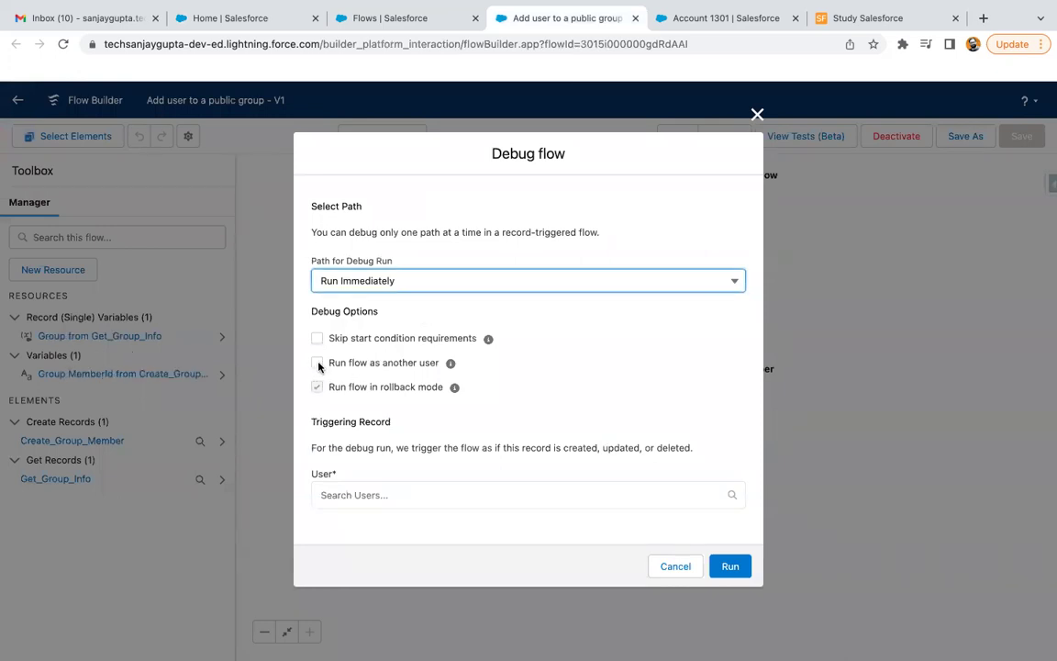
pyautogui.click(317, 364)
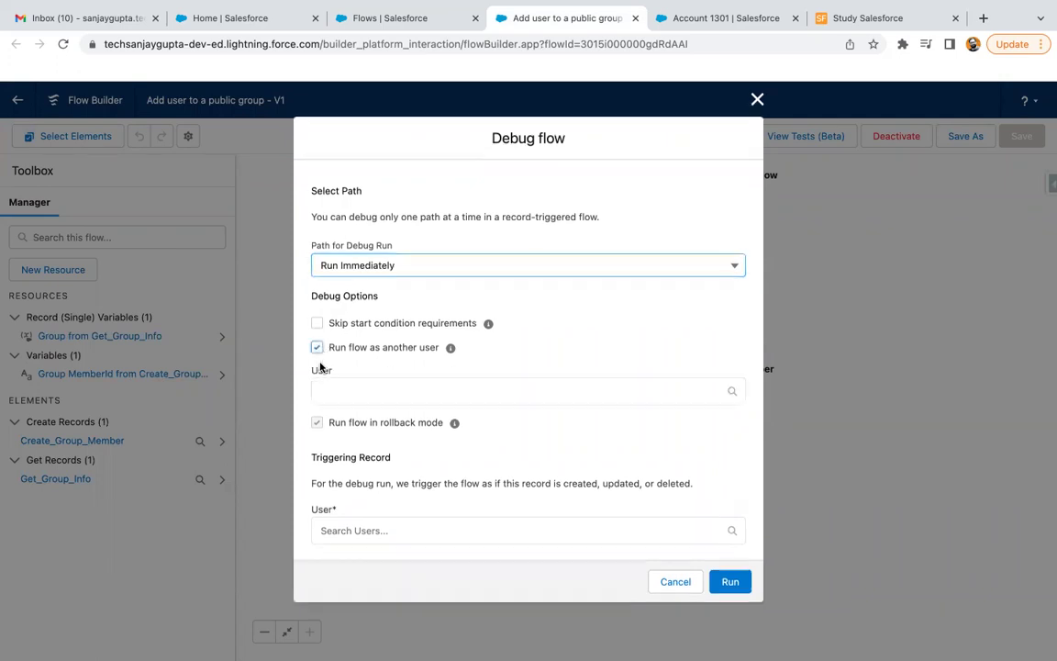
pyautogui.click(367, 389)
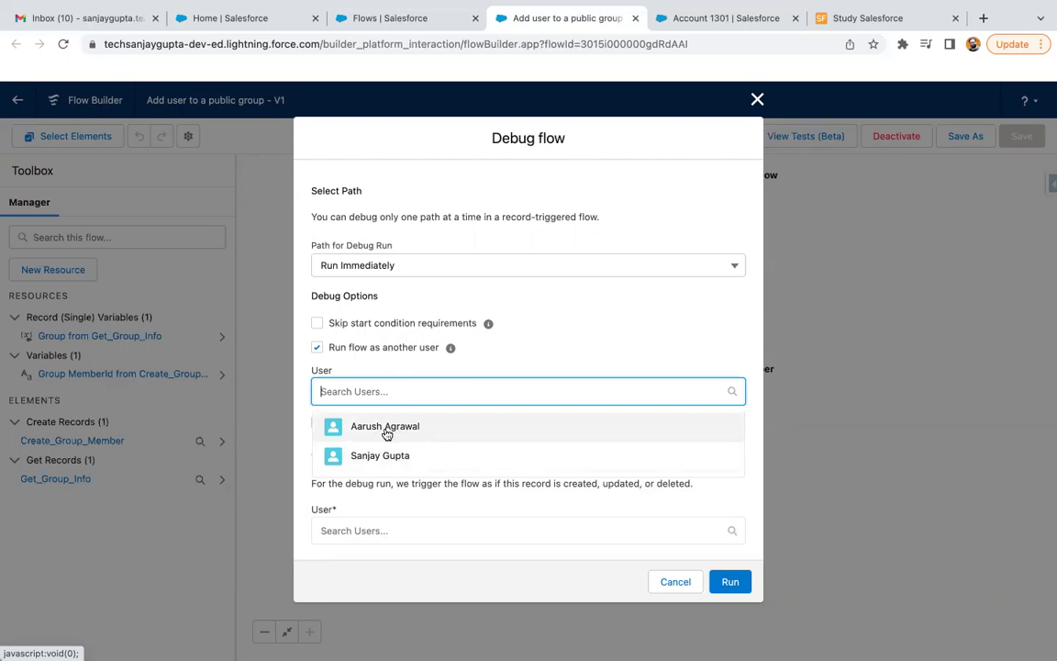
# - Look up the Users list in Setup and mark the active Standard User account
pyautogui.click(253, 21)
pyautogui.click(109, 160)
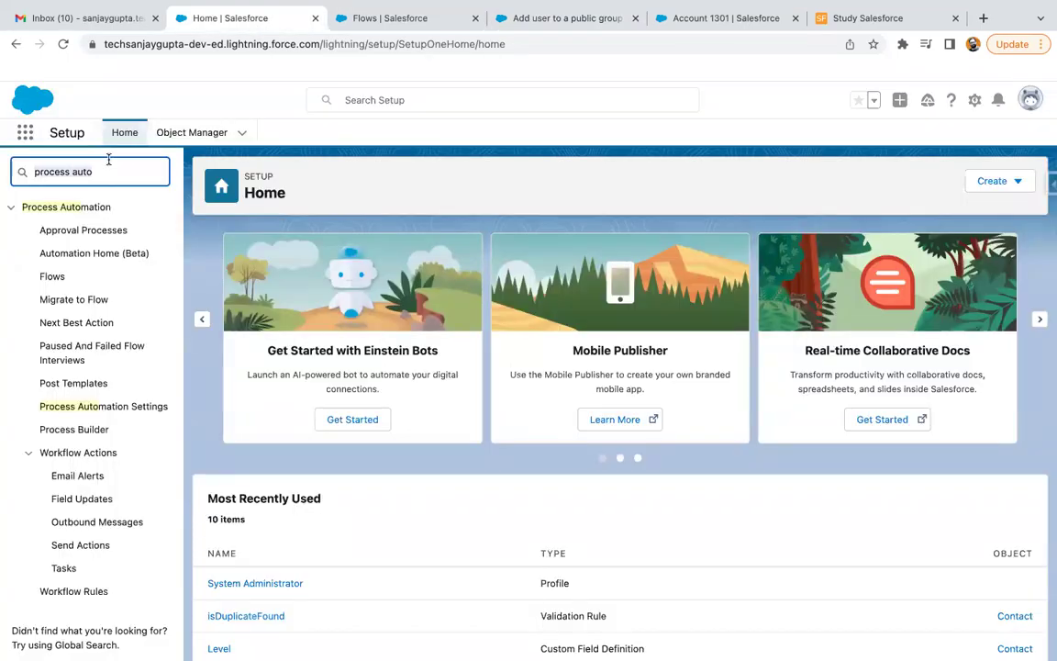
pyautogui.hotkey('ctrl', 'a')
pyautogui.write('user')
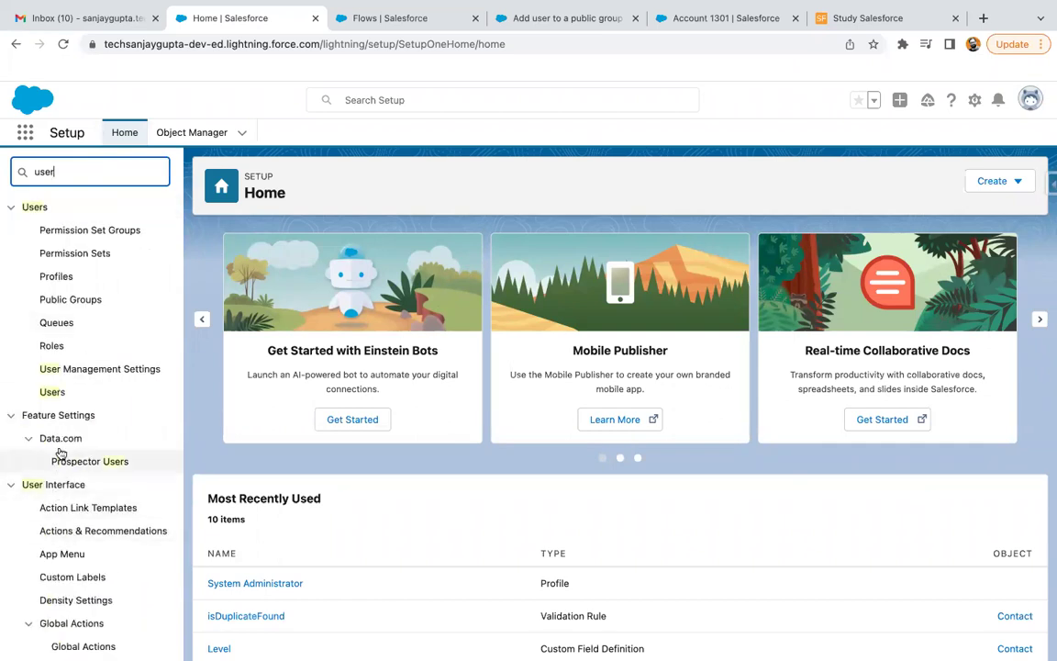
pyautogui.click(52, 392)
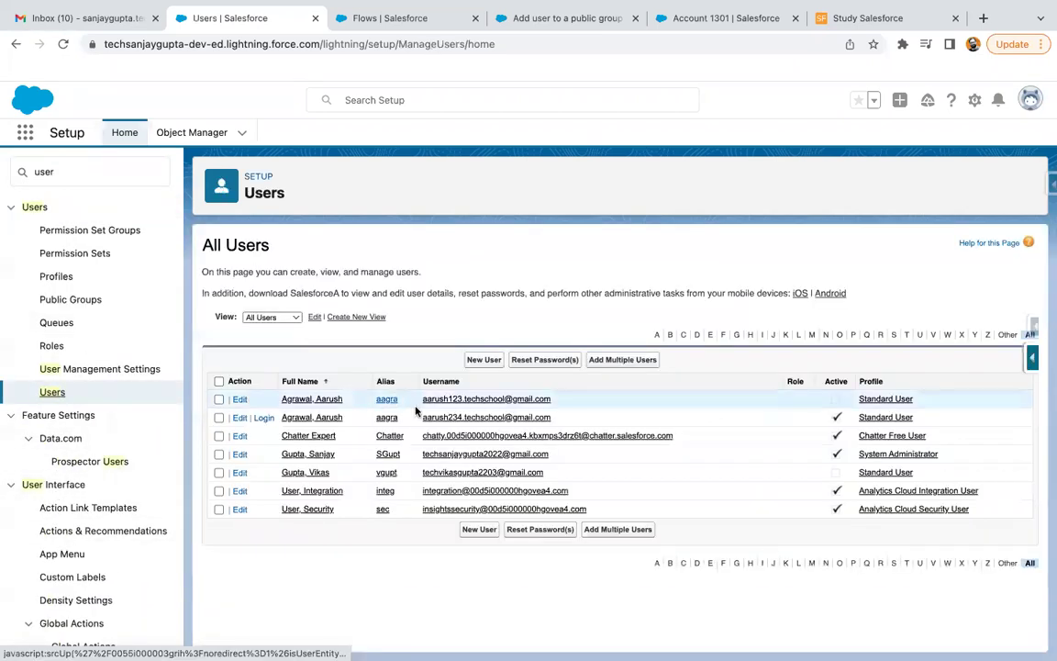
pyautogui.click(219, 417)
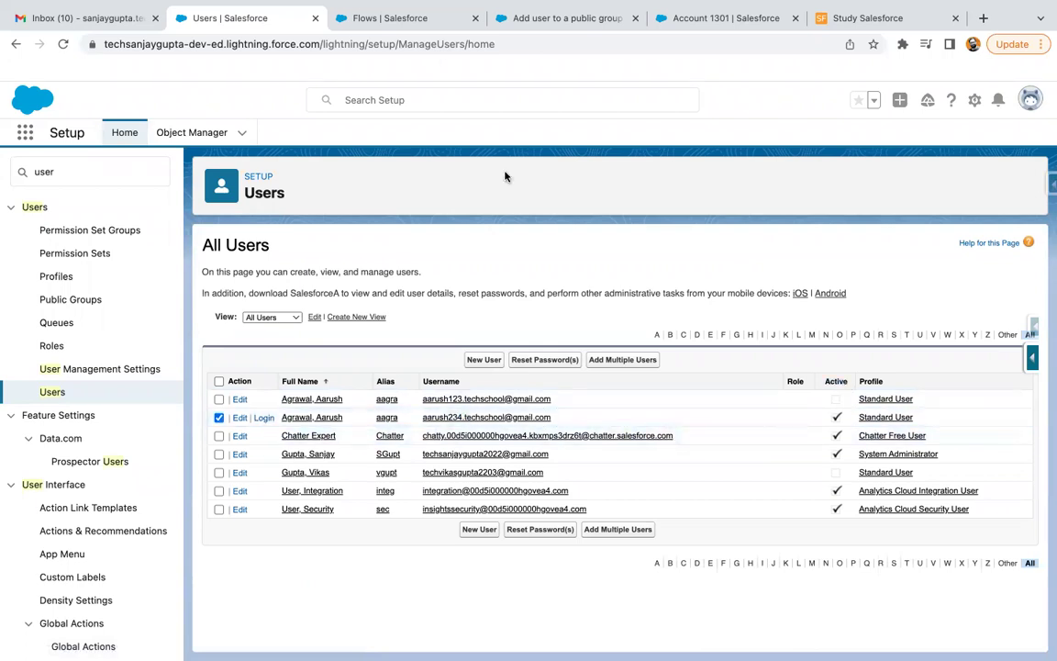
# - Return to the flow's debug setup and choose the active standard user as the user to run the flow as
pyautogui.click(529, 19)
pyautogui.click(434, 427)
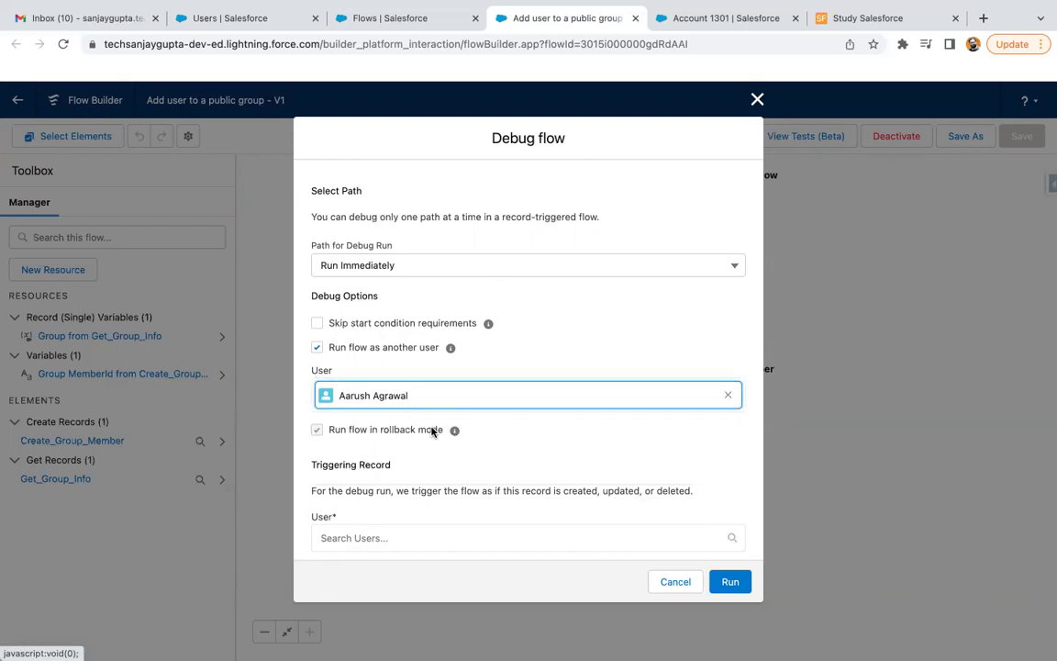
pyautogui.scroll(-1, 561, 456)
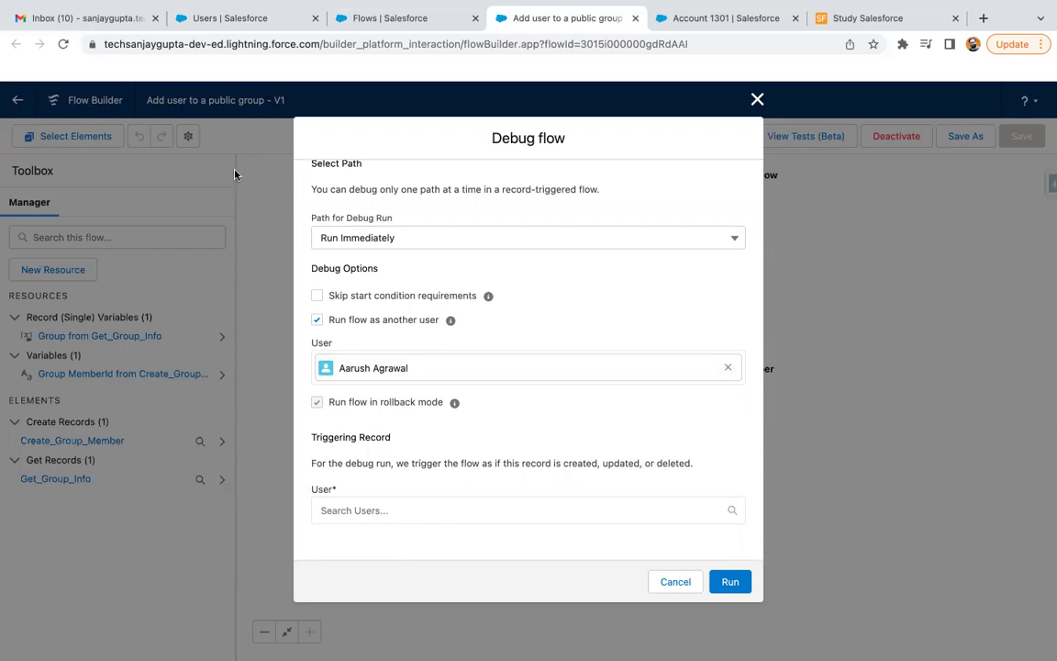
pyautogui.click(368, 512)
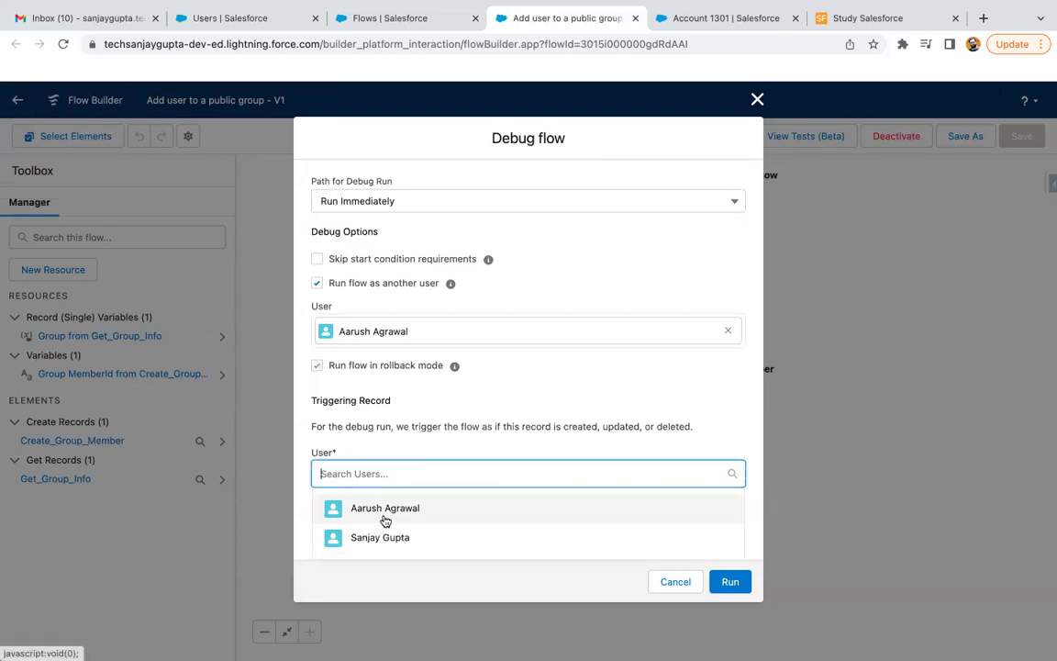
pyautogui.click(472, 508)
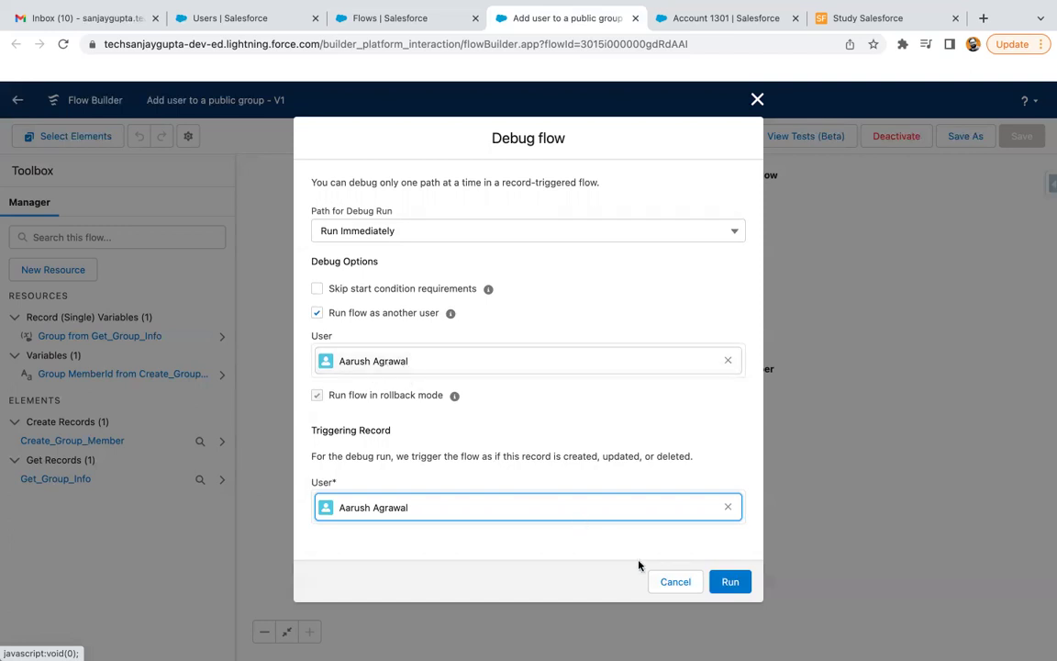
pyautogui.click(674, 581)
# - Open the Account Share flow's debug setup, enable "Run flow as another user" and choose the active standard user
pyautogui.click(408, 28)
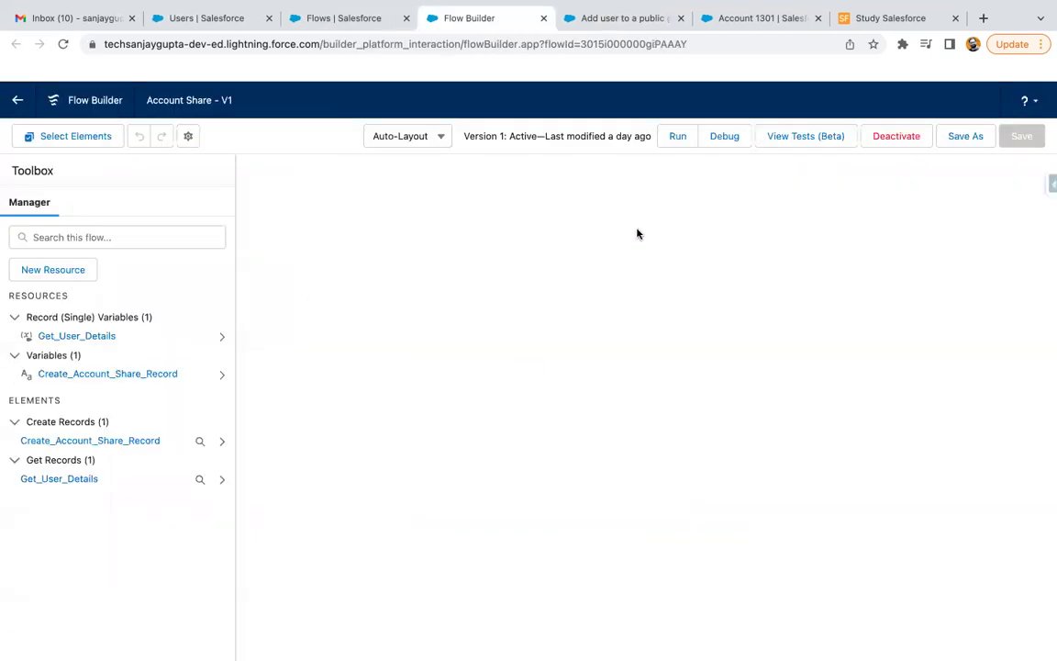
pyautogui.click(727, 137)
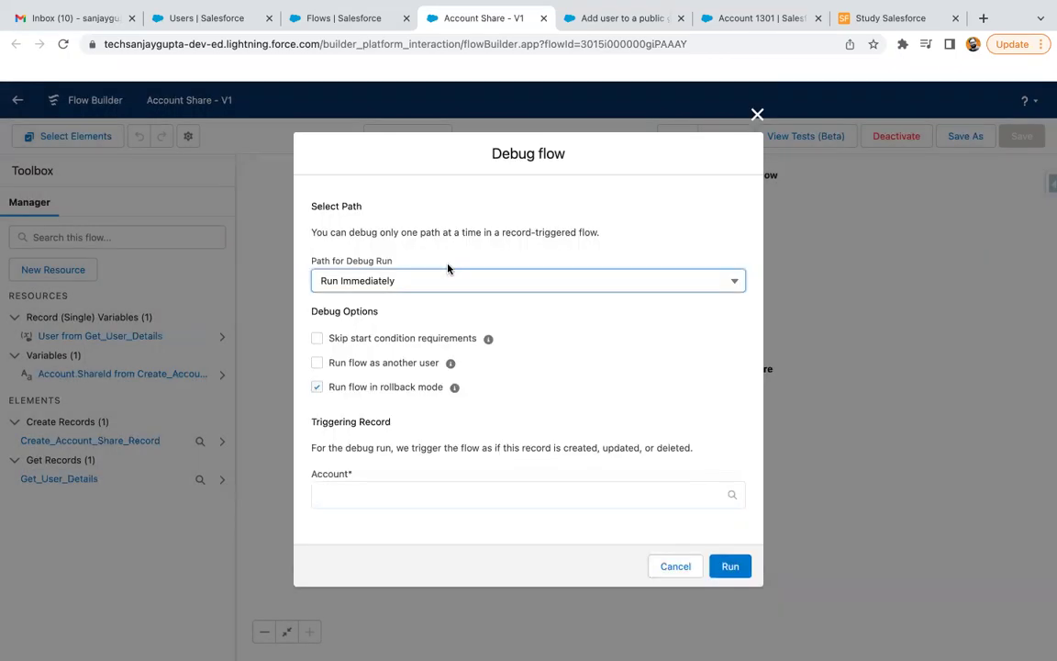
pyautogui.click(317, 363)
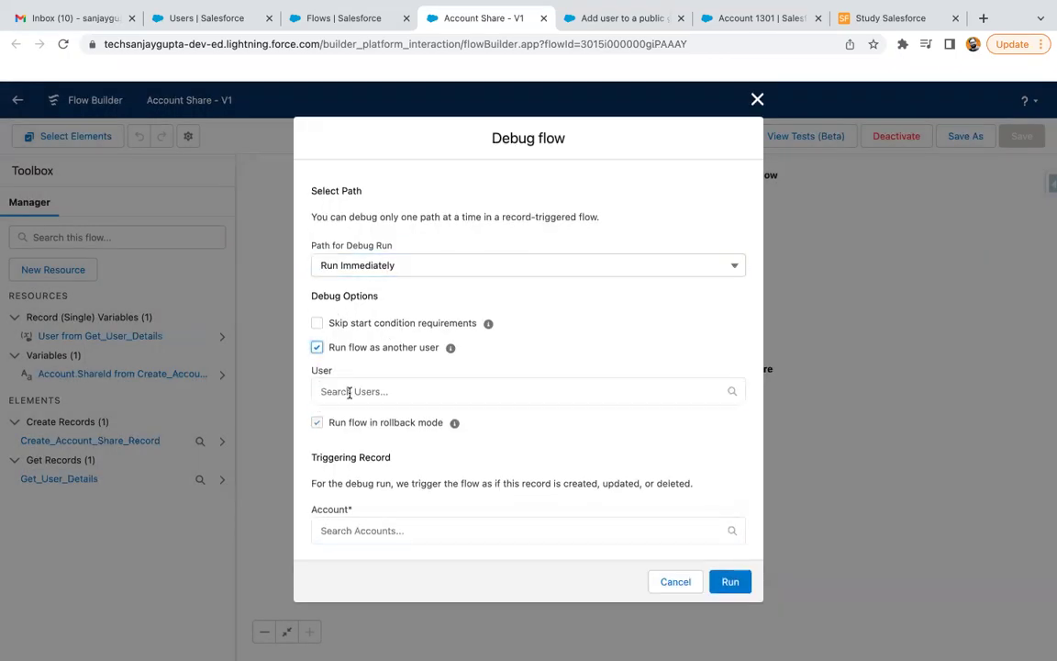
pyautogui.click(350, 390)
pyautogui.click(349, 424)
pyautogui.scroll(-1, 359, 507)
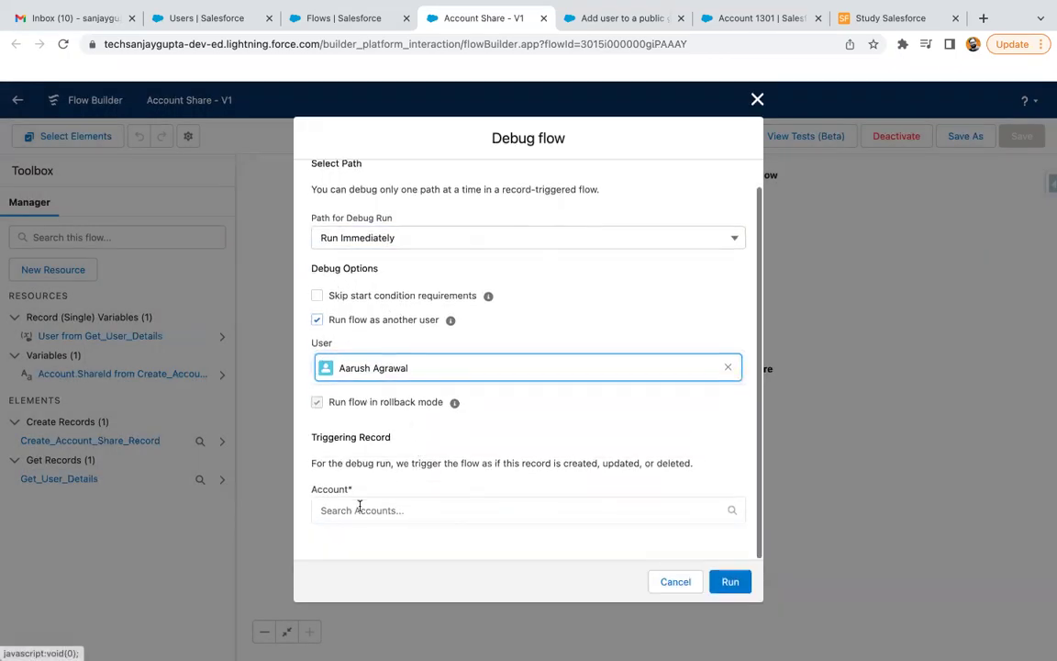
# - Choose Account 1301 as the triggering record for the Account Share flow's debug run
pyautogui.click(361, 507)
pyautogui.click(377, 545)
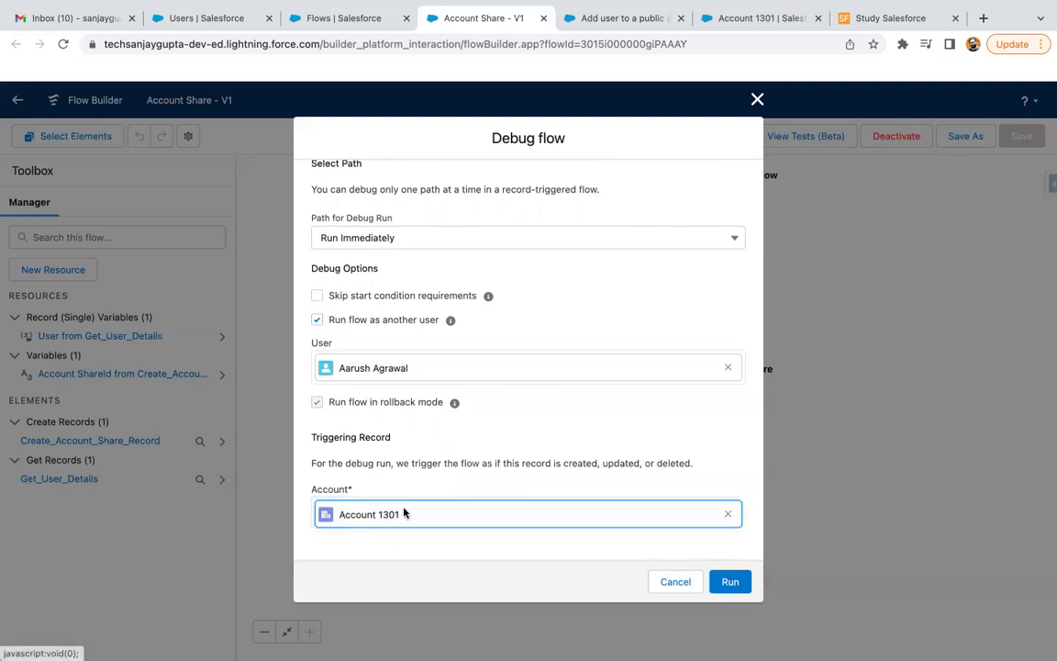
pyautogui.scroll(-1, 404, 514)
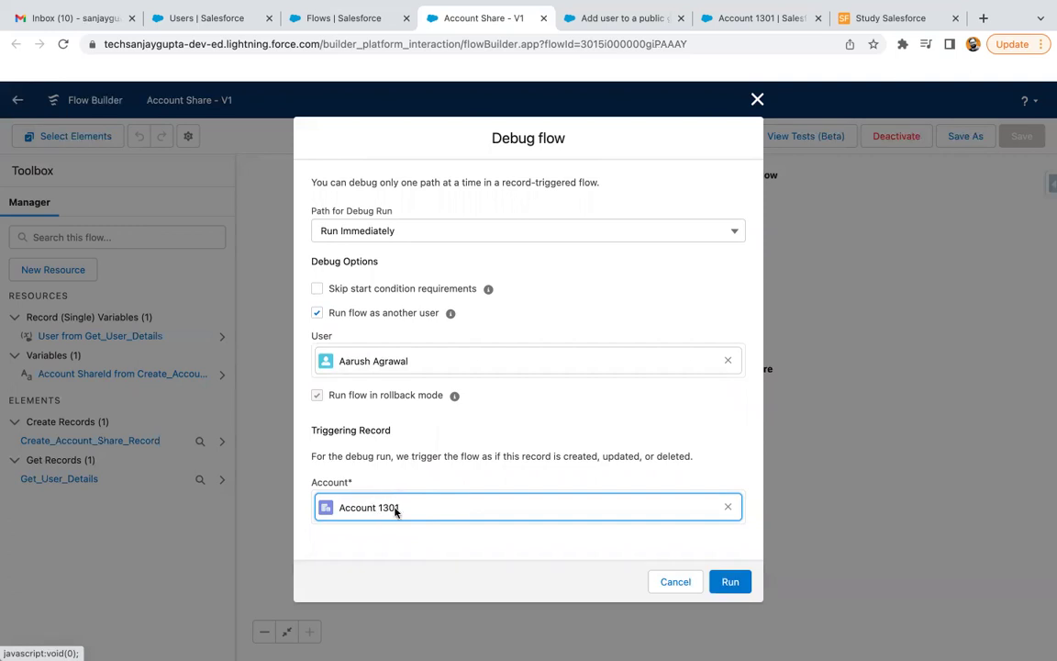
# - Set the "Add user to a public group" flow's debug run to use the active standard user as both running user and triggering record
pyautogui.click(601, 22)
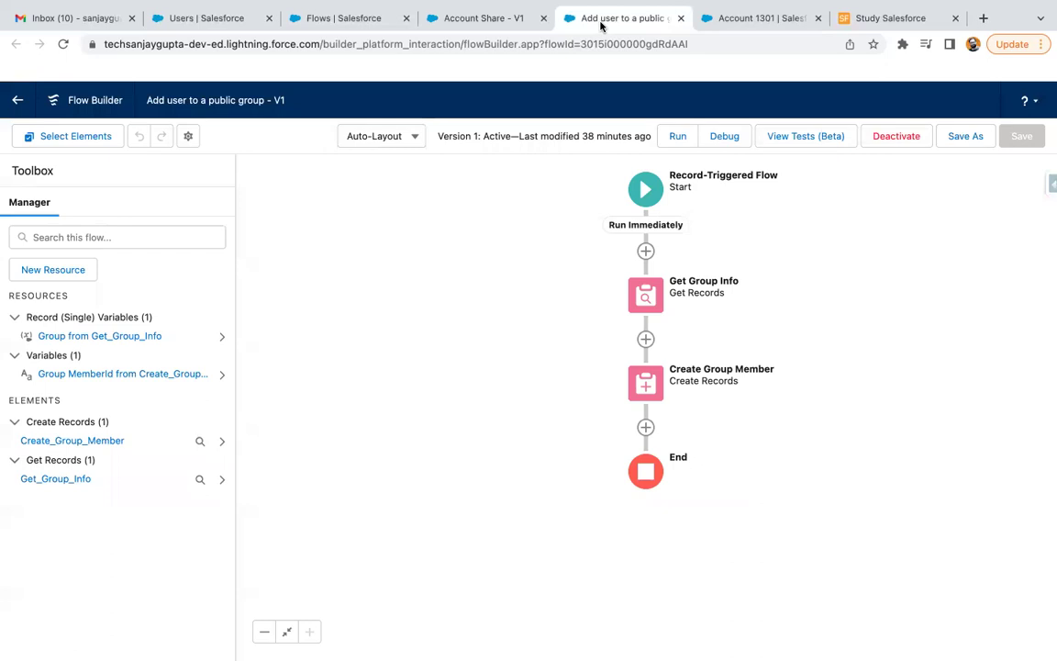
pyautogui.click(711, 136)
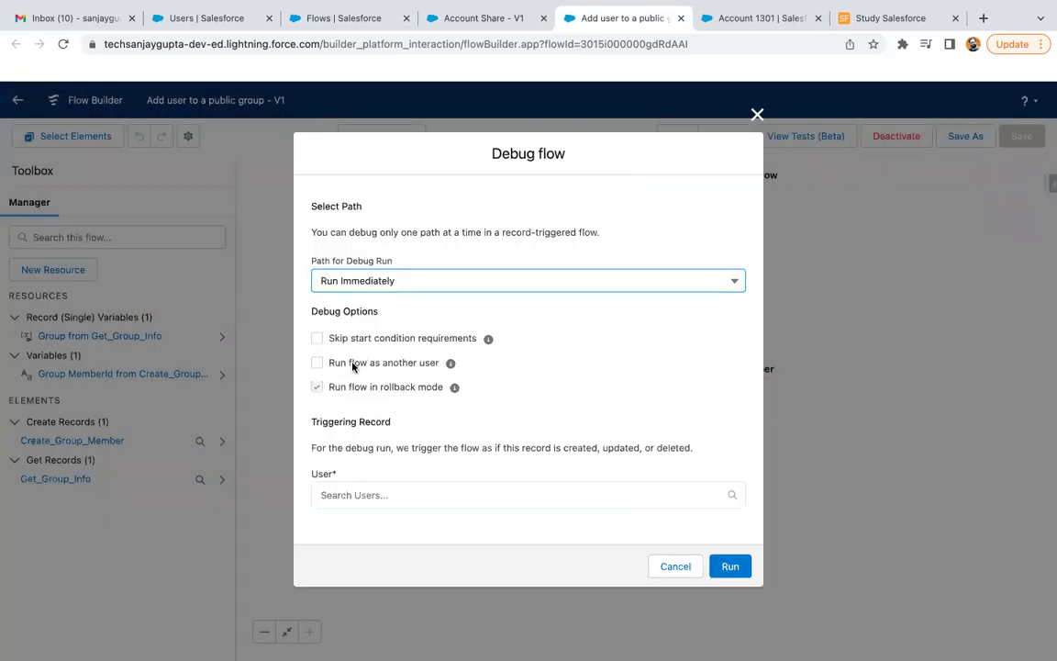
pyautogui.click(354, 363)
pyautogui.click(363, 389)
pyautogui.click(377, 426)
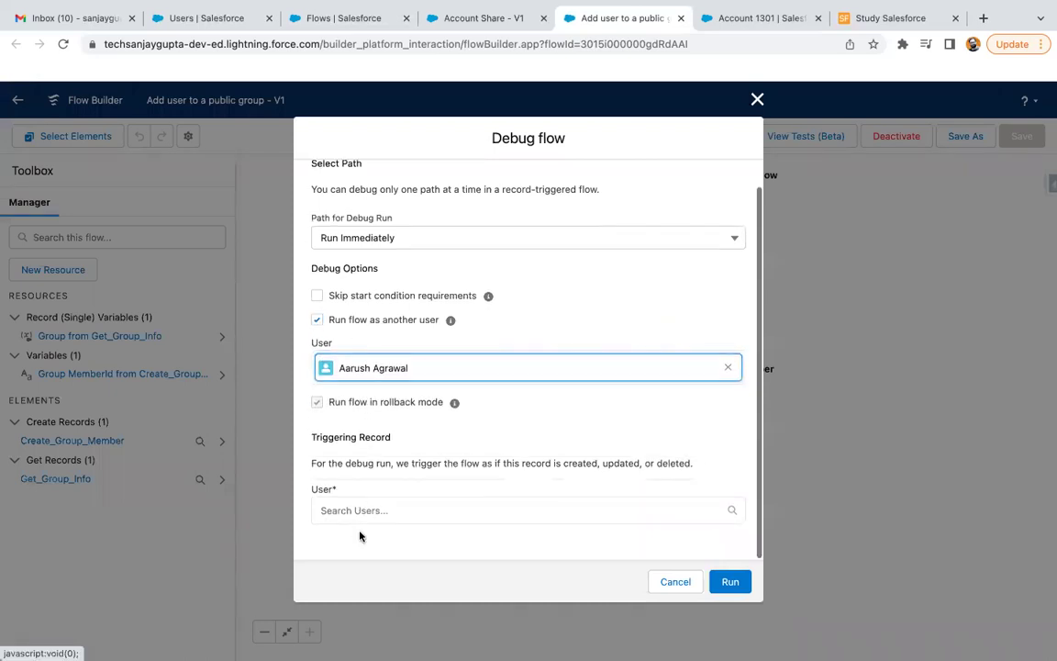
pyautogui.click(358, 510)
pyautogui.click(365, 546)
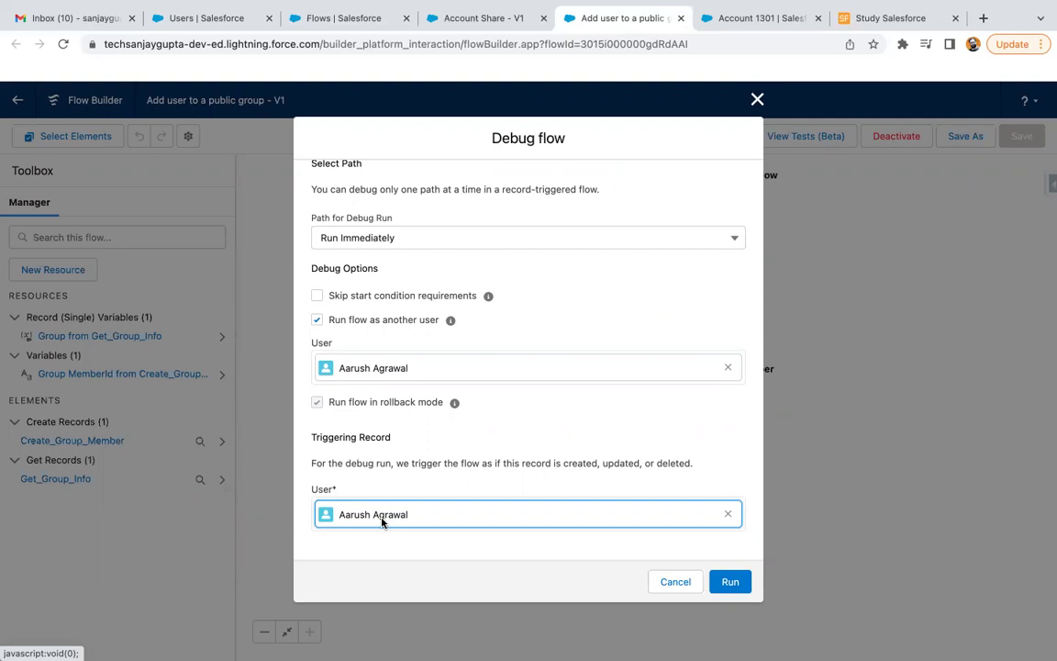
# - Return to the Account Share flow's debug setup and review its path and debug options
pyautogui.click(486, 21)
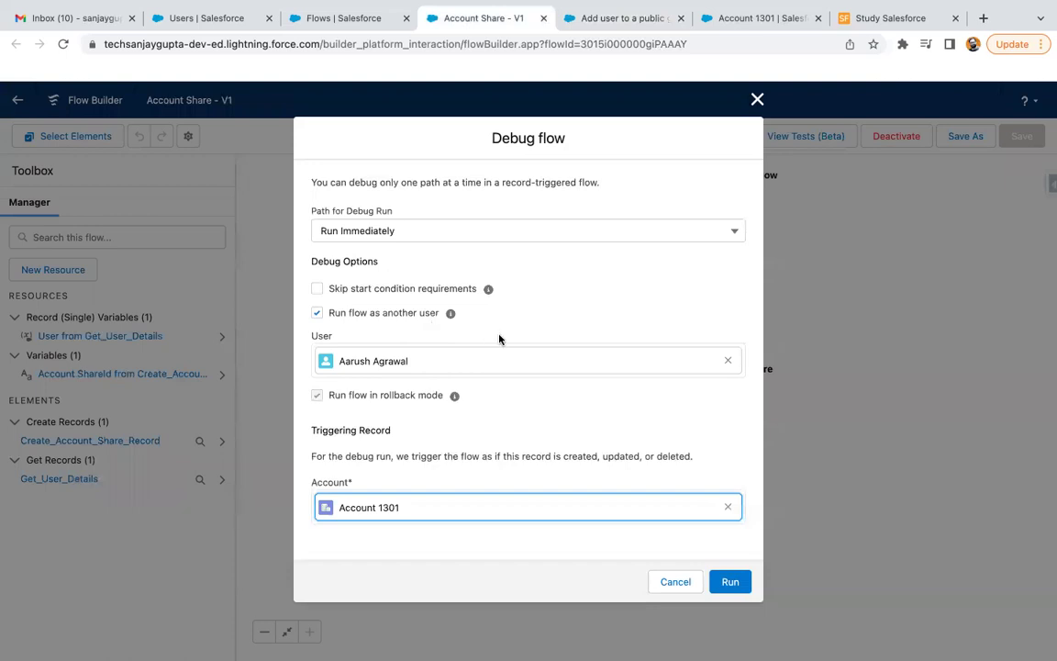
pyautogui.scroll(2, 499, 340)
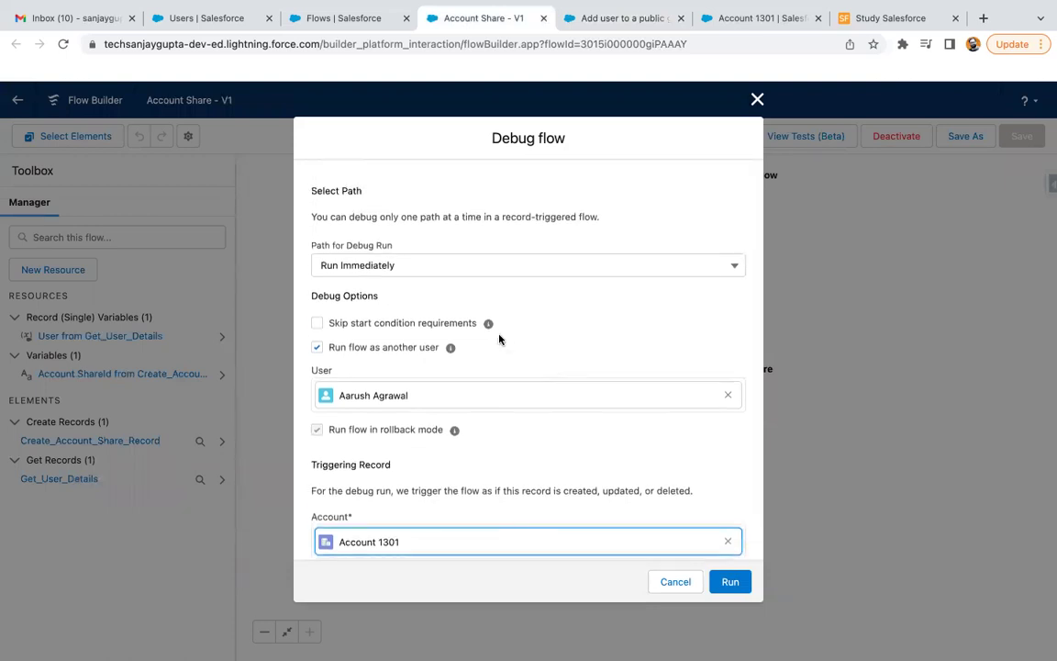